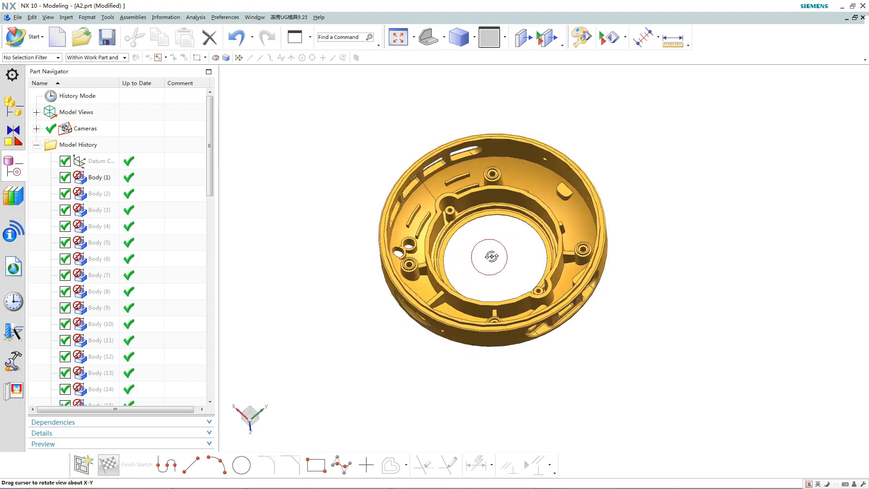
Switch the mold assembly from Modeling to the Motion Simulation application
{"action": "middle_click_drag", "start_coordinate": [608, 266], "coordinate": [565, 310]}
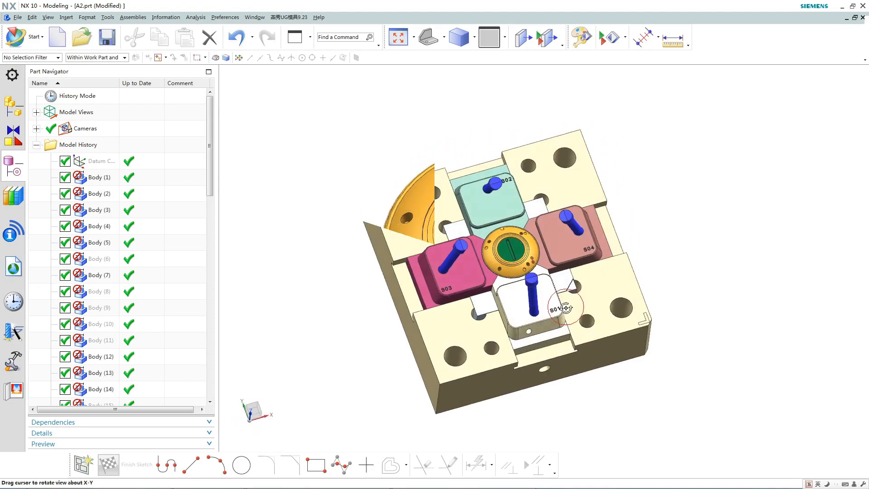
{"action": "middle_click_drag", "start_coordinate": [565, 310], "coordinate": [561, 308]}
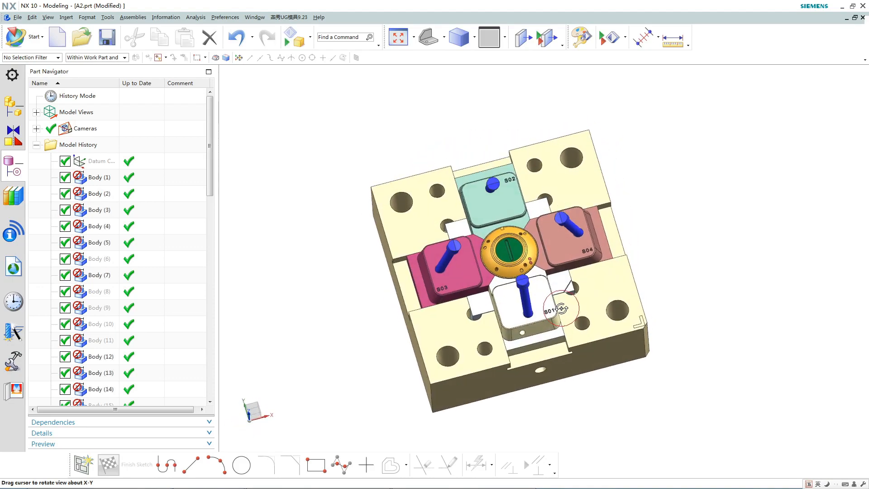
{"action": "left_click", "coordinate": [34, 38]}
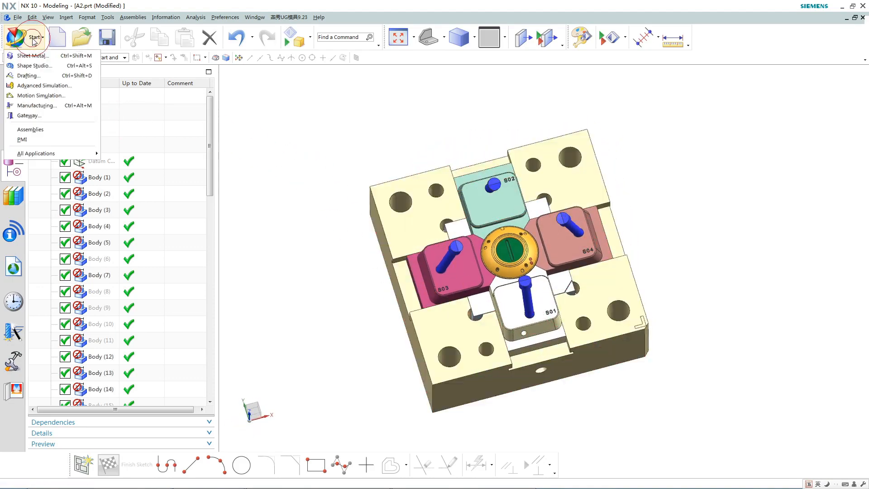
{"action": "left_click", "coordinate": [12, 96]}
{"action": "left_click", "coordinate": [370, 256]}
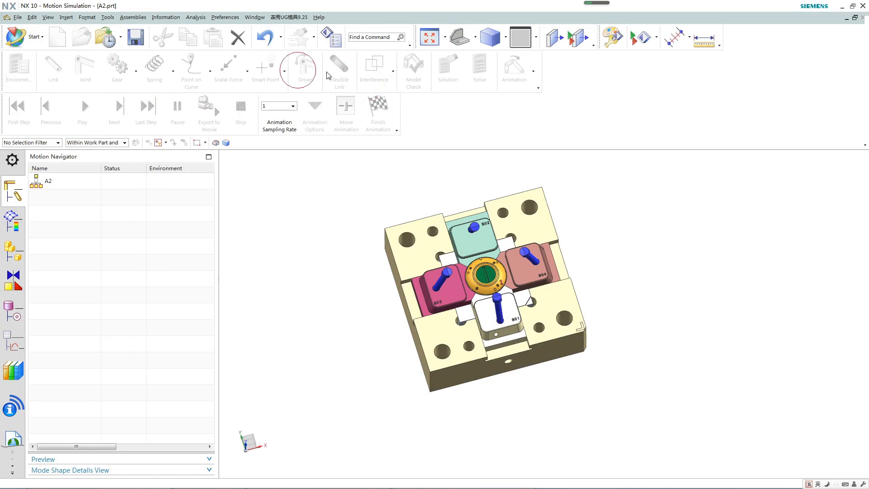
Create a new motion simulation under the A2 part and accept its environment settings
{"action": "right_click", "coordinate": [116, 181]}
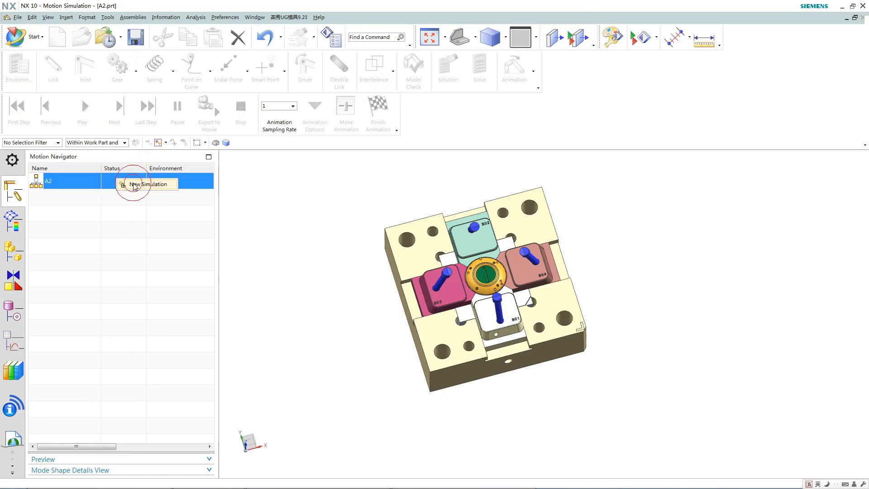
{"action": "left_click", "coordinate": [132, 184]}
{"action": "left_click", "coordinate": [298, 308]}
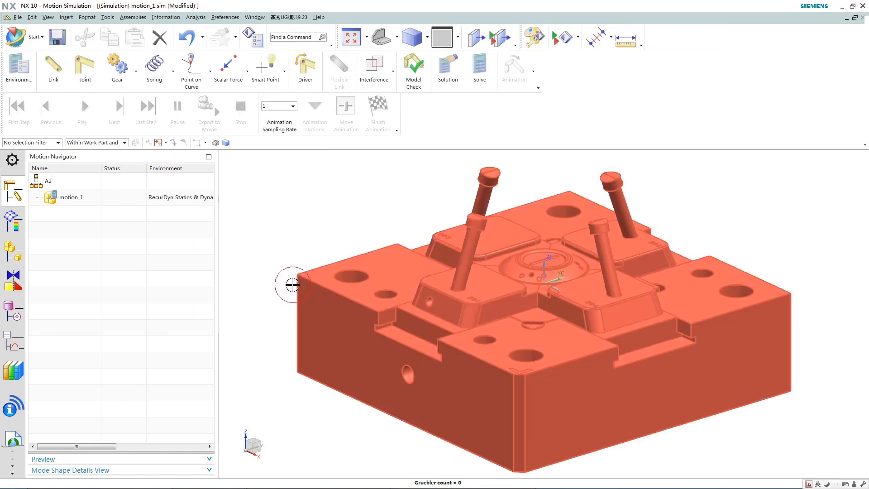
{"action": "scroll", "coordinate": [422, 272], "scroll_direction": "up", "scroll_amount": 5}
{"action": "scroll", "coordinate": [422, 271], "scroll_direction": "down", "scroll_amount": 5}
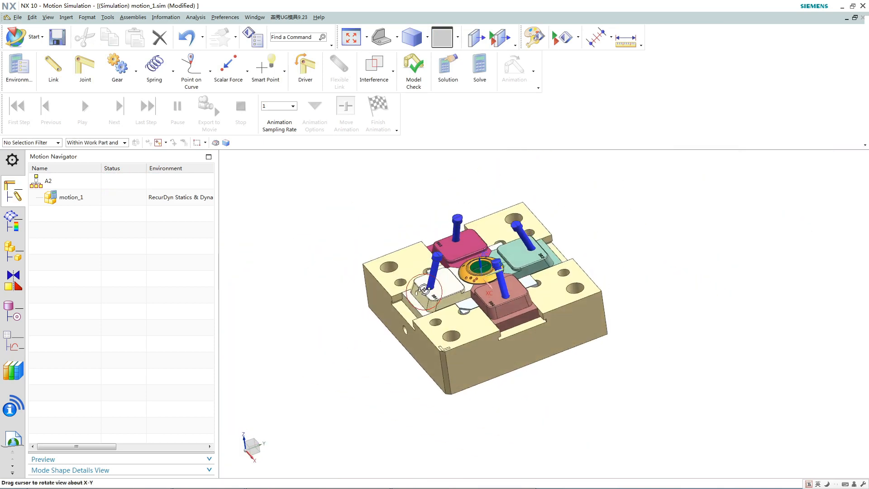
{"action": "left_click", "coordinate": [447, 327]}
{"action": "key", "text": "Escape"}
{"action": "left_click", "coordinate": [430, 304]}
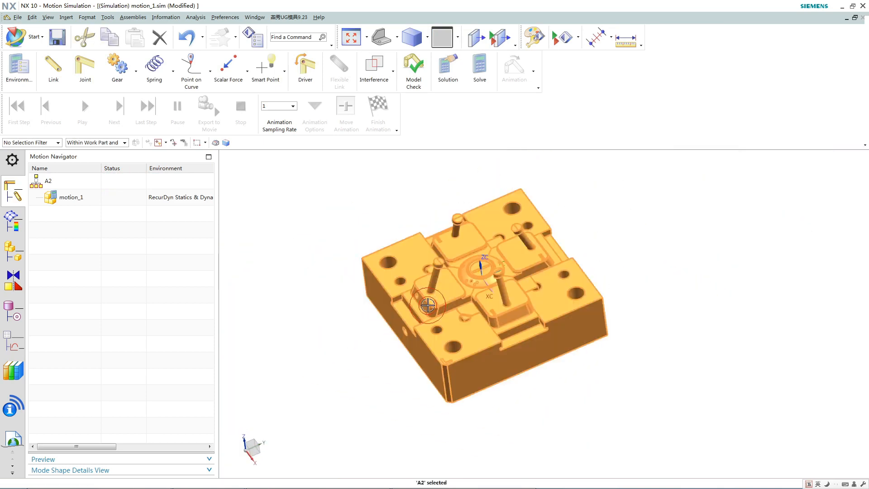
{"action": "key", "text": "Escape"}
Set the selection filter to Solid Body, test picking individual plate and slider bodies, and clear the selection
{"action": "left_click", "coordinate": [30, 144]}
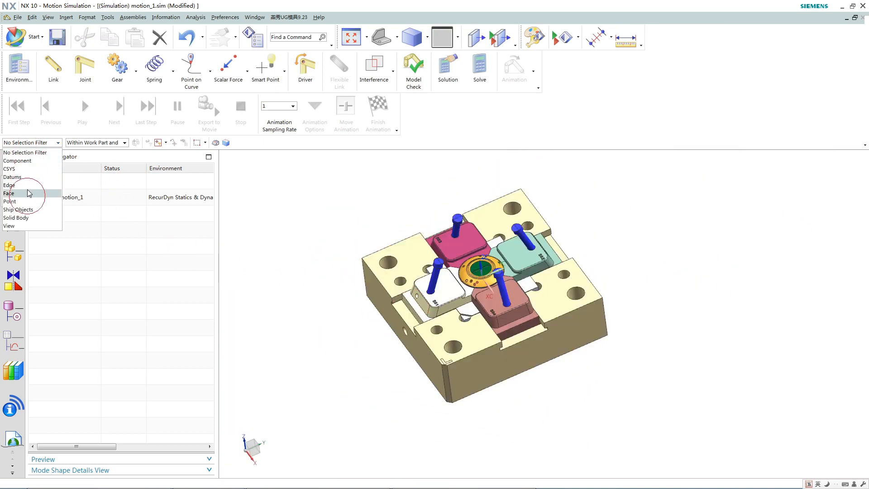
{"action": "left_click", "coordinate": [18, 218]}
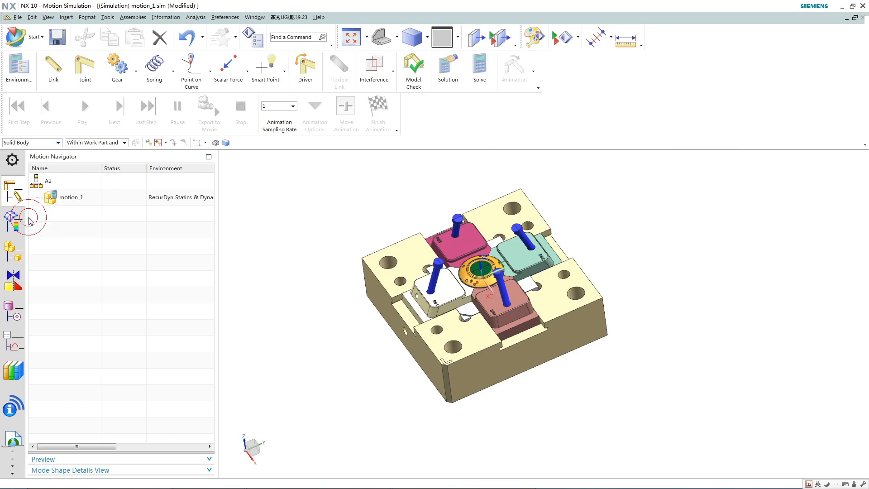
{"action": "left_click", "coordinate": [440, 320]}
{"action": "left_click", "coordinate": [515, 310]}
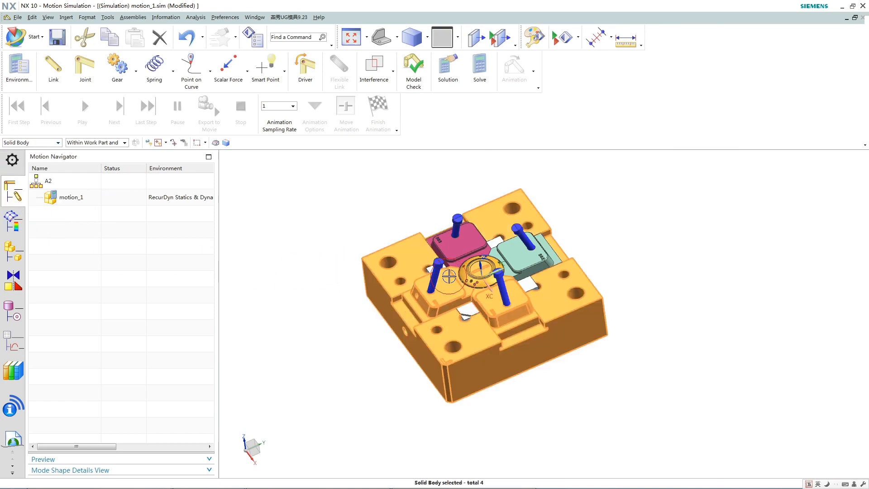
{"action": "left_click", "coordinate": [455, 306]}
{"action": "key", "text": "Escape"}
Create a link from the four blue angle pins with Fix the Link turned off
{"action": "middle_click_drag", "start_coordinate": [478, 313], "coordinate": [460, 317]}
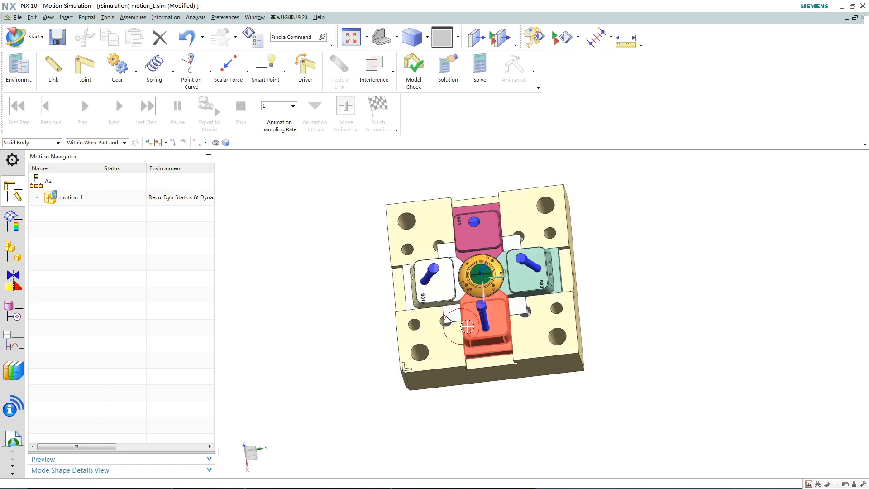
{"action": "middle_click_drag", "start_coordinate": [345, 282], "coordinate": [341, 269], "text": "shift"}
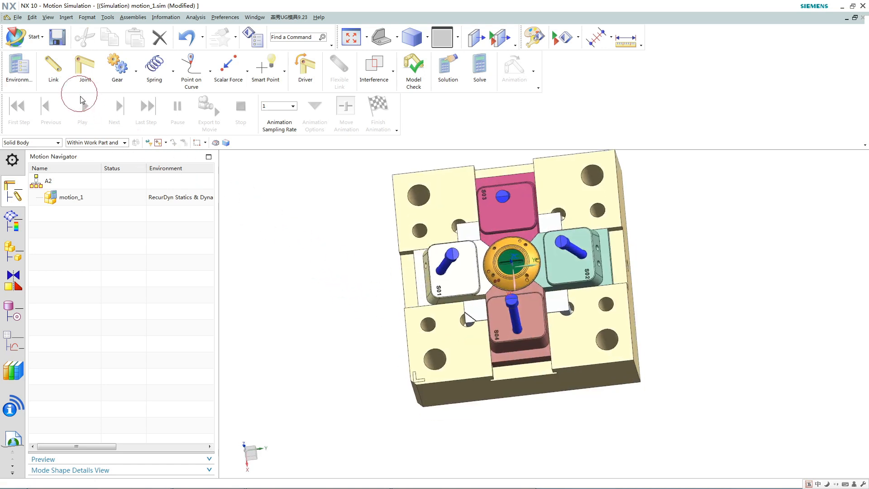
{"action": "left_click", "coordinate": [54, 67]}
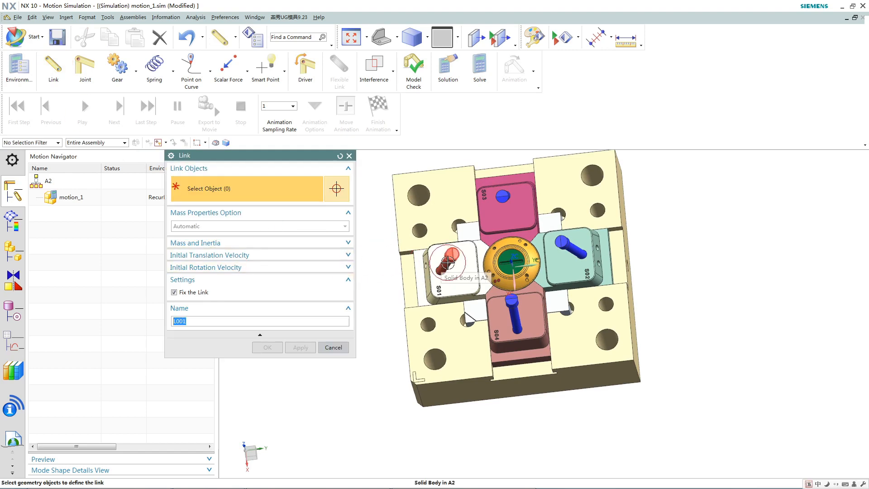
{"action": "left_click", "coordinate": [447, 262]}
{"action": "middle_click_drag", "start_coordinate": [452, 267], "coordinate": [543, 236]}
{"action": "left_click", "coordinate": [565, 226]}
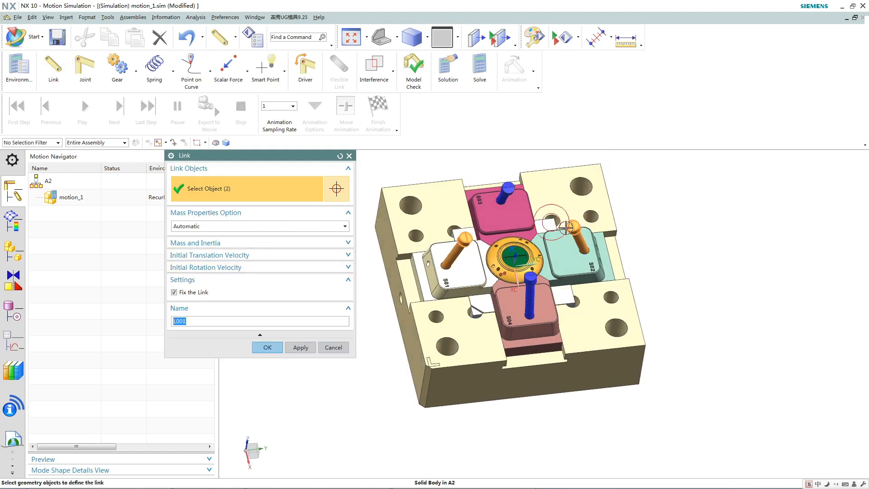
{"action": "left_click", "coordinate": [506, 189]}
{"action": "middle_click_drag", "start_coordinate": [516, 295], "coordinate": [543, 263]}
{"action": "scroll", "coordinate": [543, 263], "scroll_direction": "down", "scroll_amount": 2}
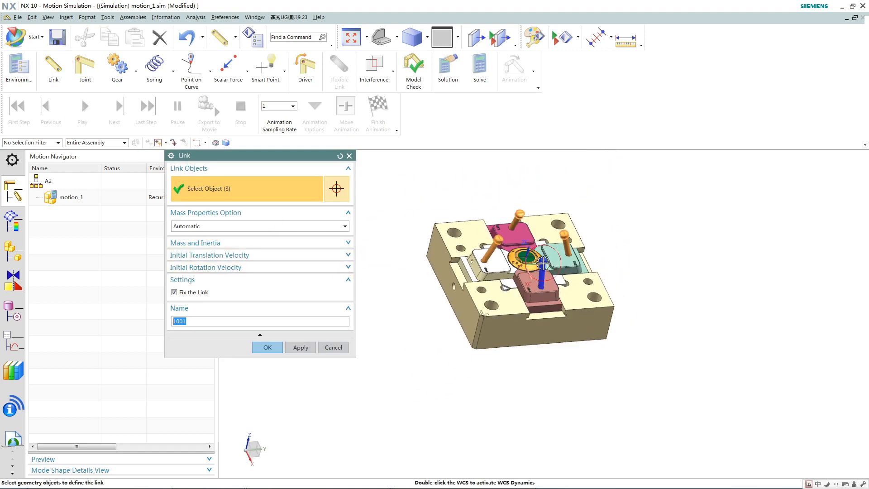
{"action": "scroll", "coordinate": [543, 263], "scroll_direction": "up", "scroll_amount": 2}
{"action": "left_click", "coordinate": [541, 278]}
{"action": "left_click", "coordinate": [322, 319]}
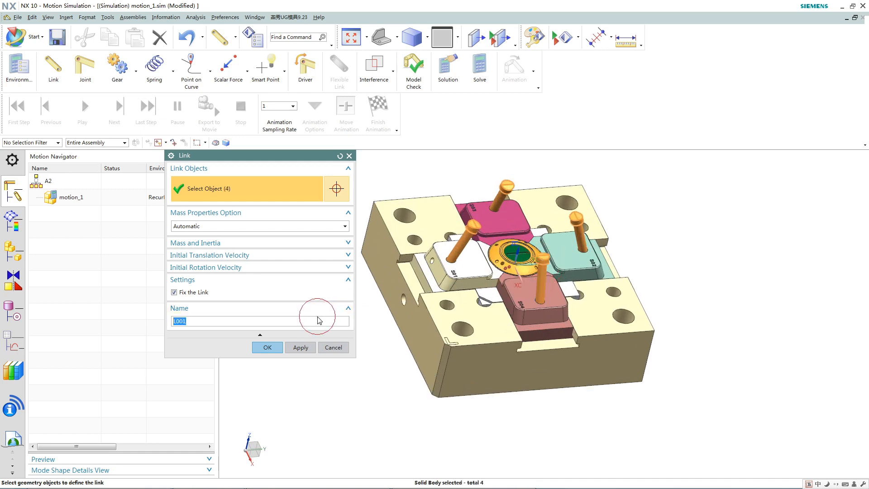
{"action": "left_click", "coordinate": [175, 292]}
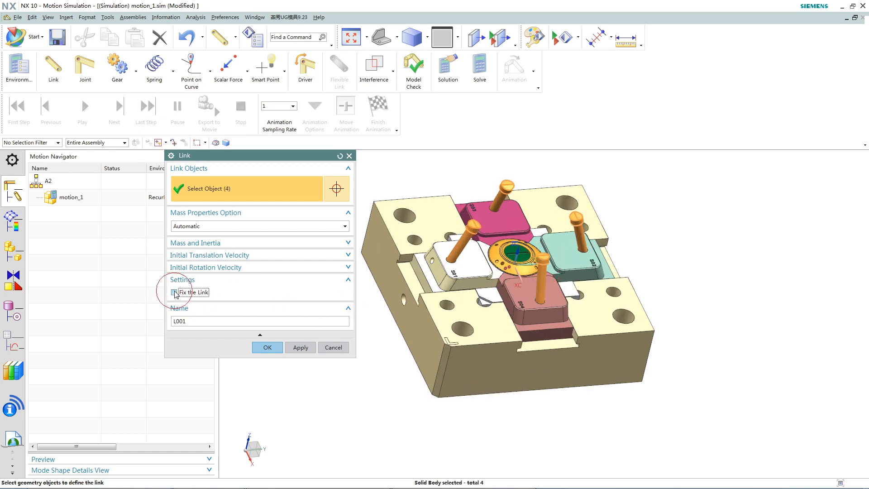
{"action": "left_click", "coordinate": [265, 346]}
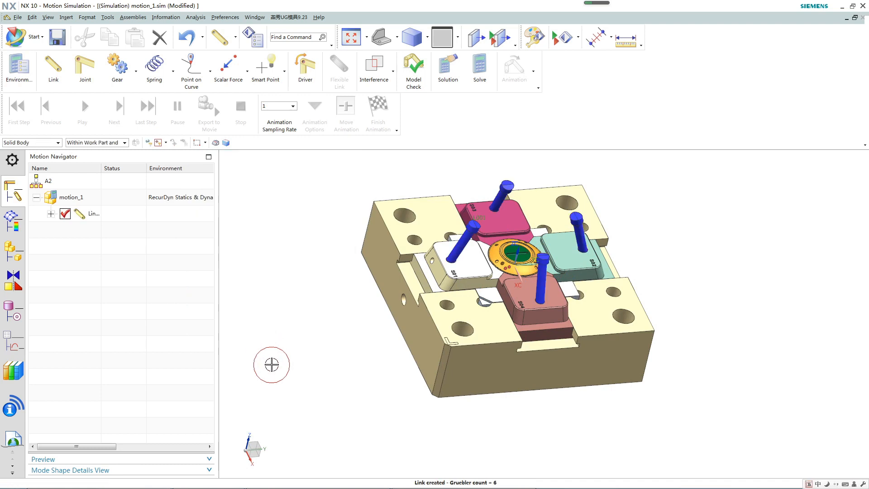
Create two separate unfixed links, one from the S01 slider body and one from the S04 slider body
{"action": "left_click", "coordinate": [47, 71]}
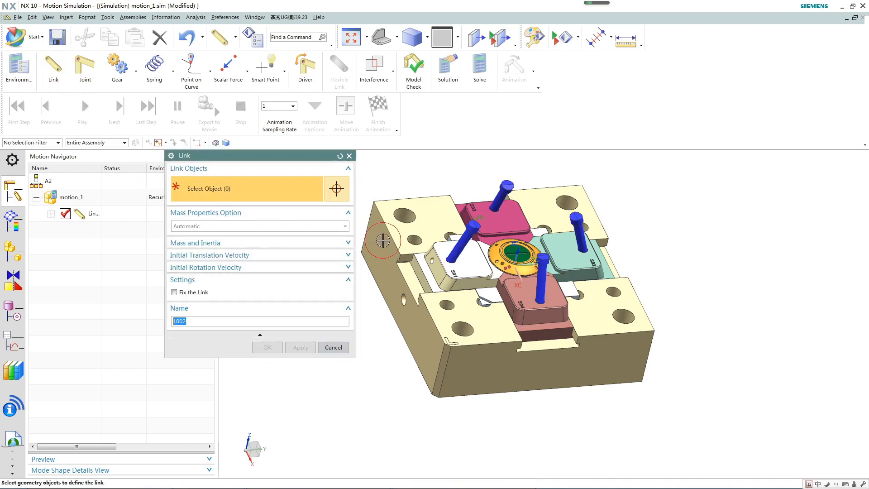
{"action": "left_click", "coordinate": [465, 276]}
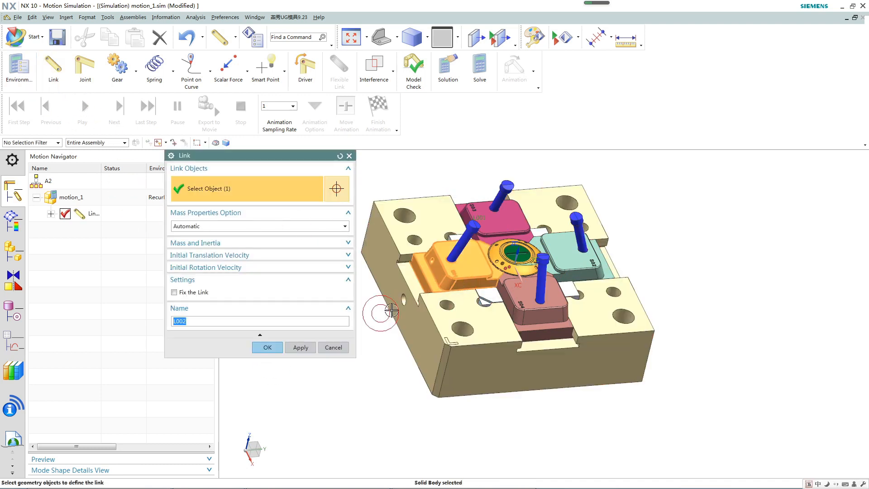
{"action": "left_click", "coordinate": [280, 347]}
{"action": "left_click", "coordinate": [51, 67]}
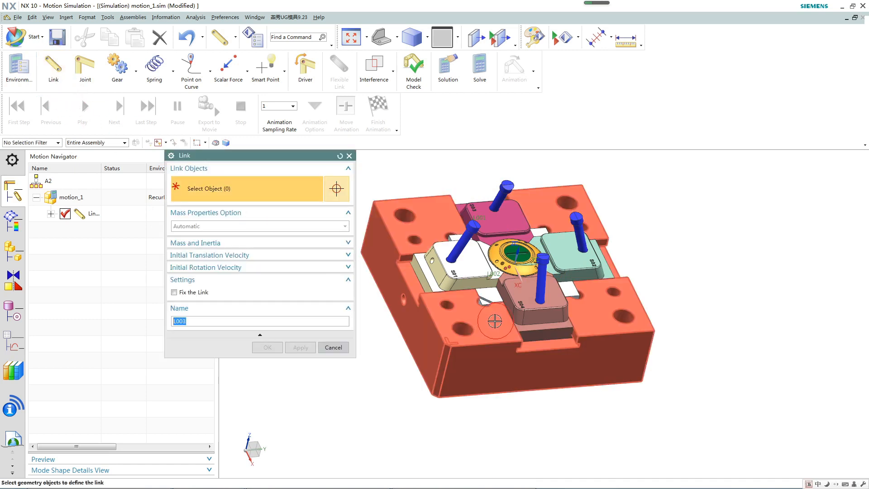
{"action": "left_click", "coordinate": [526, 317]}
{"action": "left_click", "coordinate": [282, 347]}
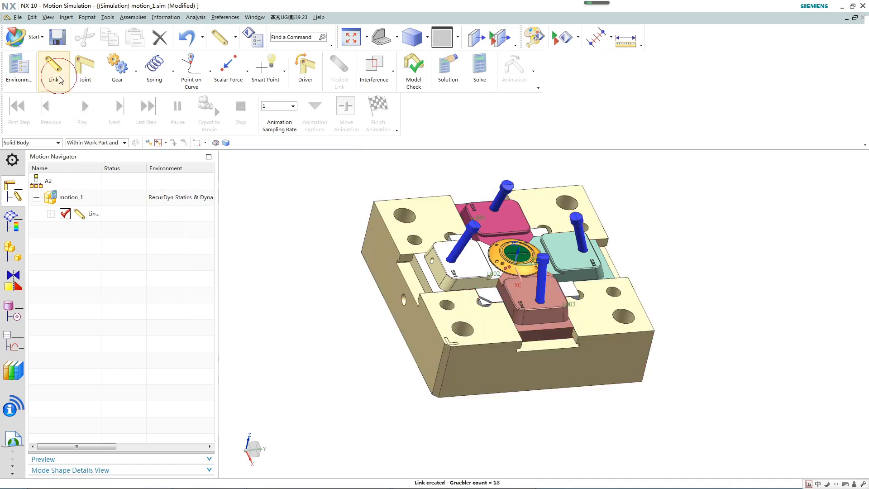
Create two separate unfixed links, one from the S03 slider body and one from the S02 slider body
{"action": "left_click", "coordinate": [51, 67]}
{"action": "left_click", "coordinate": [485, 229]}
{"action": "left_click", "coordinate": [267, 347]}
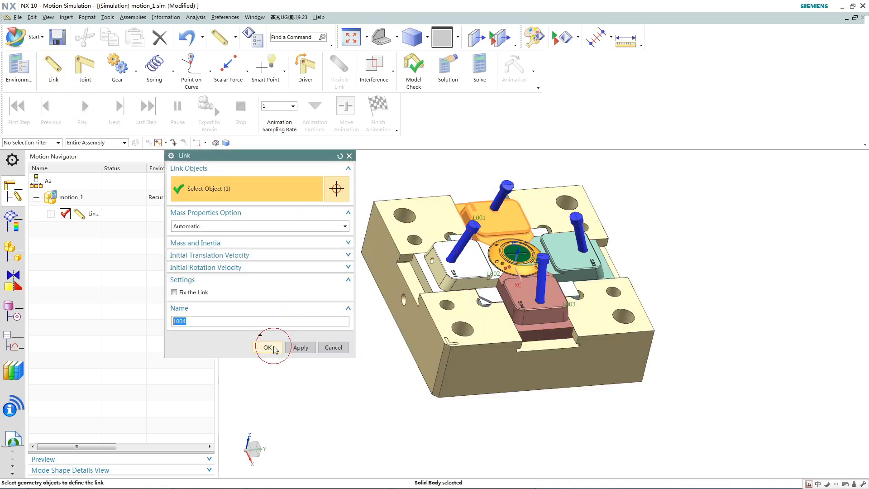
{"action": "left_click", "coordinate": [52, 67]}
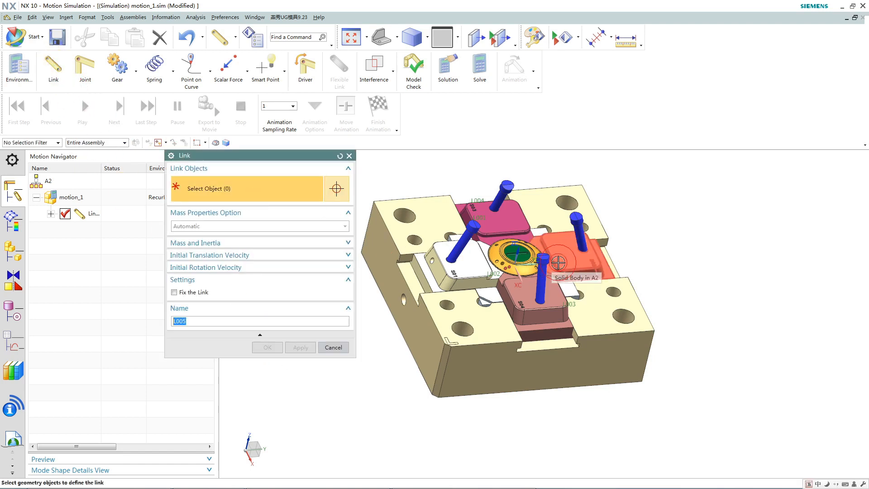
{"action": "left_click", "coordinate": [570, 253]}
{"action": "left_click", "coordinate": [327, 323]}
{"action": "left_click", "coordinate": [272, 347]}
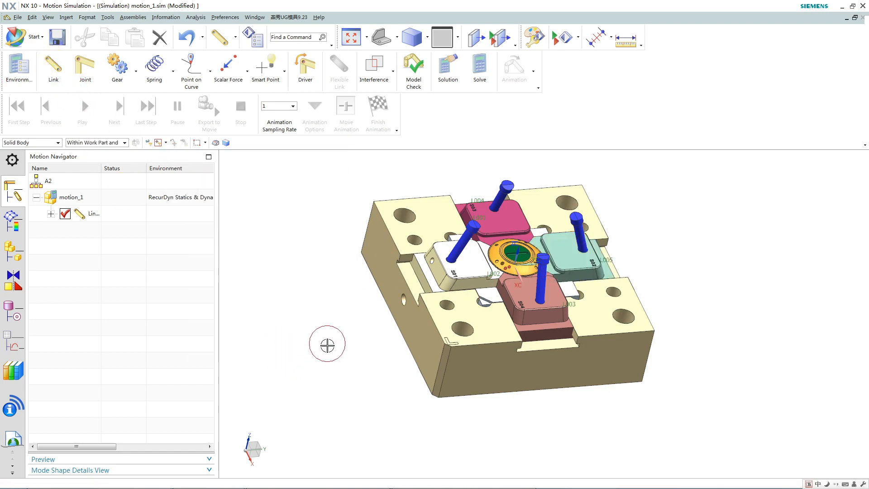
Start a new joint and set its type to Slider
{"action": "middle_click_drag", "start_coordinate": [339, 316], "coordinate": [332, 319]}
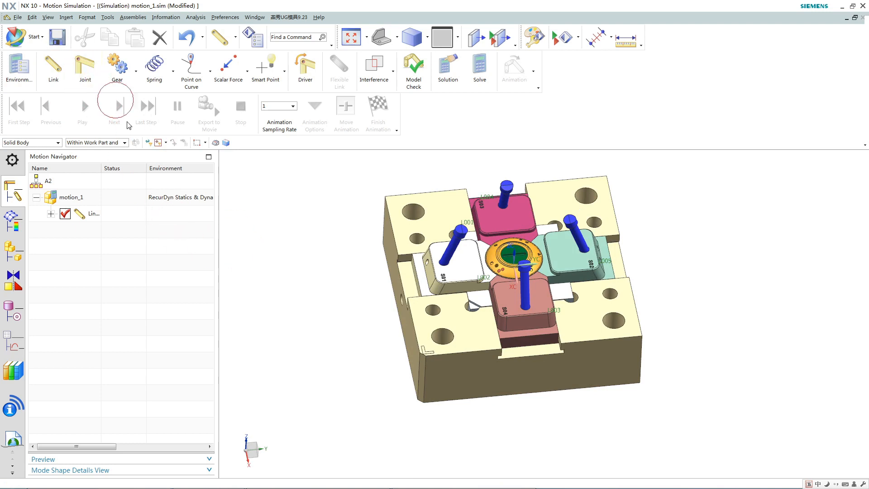
{"action": "left_click", "coordinate": [95, 69]}
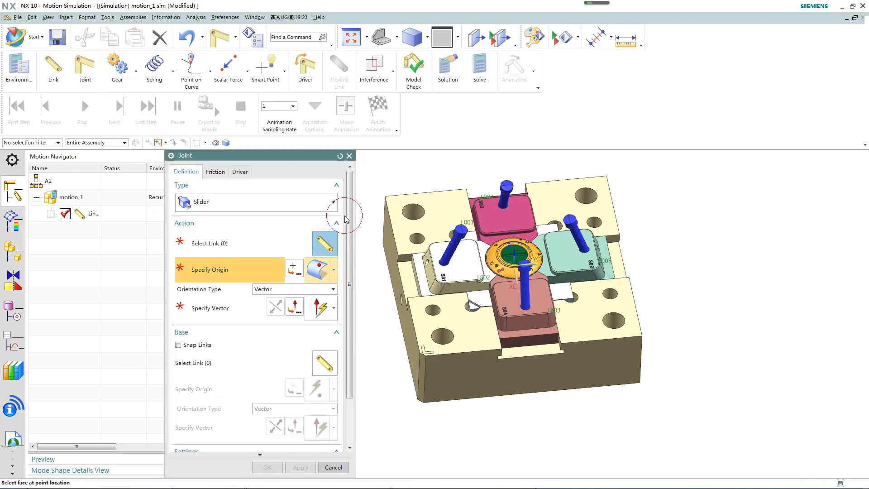
{"action": "left_click_drag", "start_coordinate": [271, 155], "coordinate": [243, 120]}
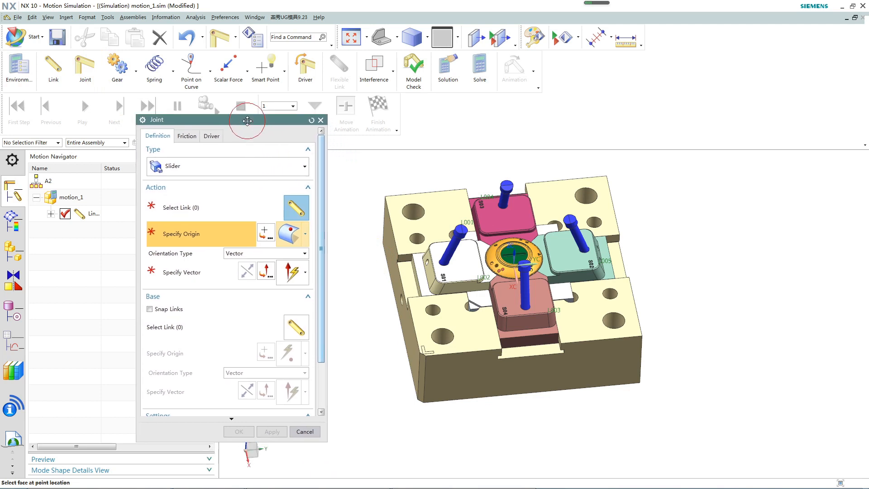
{"action": "left_click", "coordinate": [223, 166]}
{"action": "scroll", "coordinate": [215, 188], "scroll_direction": "up", "scroll_amount": 1}
{"action": "left_click", "coordinate": [216, 185]}
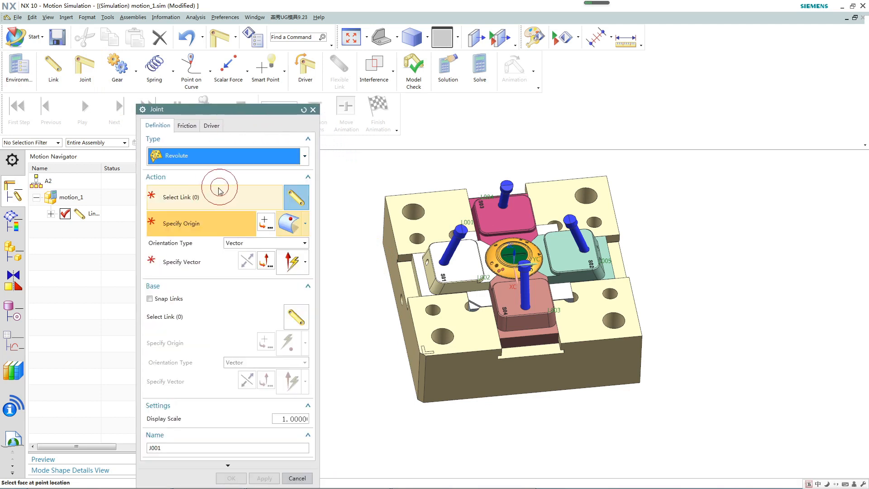
{"action": "left_click", "coordinate": [173, 158]}
{"action": "left_click", "coordinate": [171, 190]}
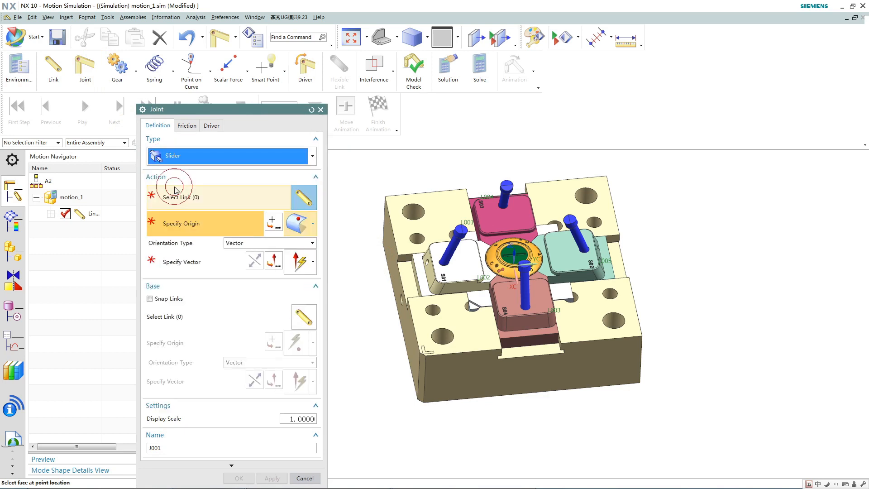
Select the angle-pin link at the S03 pin head and point its slider vector upward along the mold block's vertical corner edge
{"action": "middle_click_drag", "start_coordinate": [459, 247], "coordinate": [461, 220]}
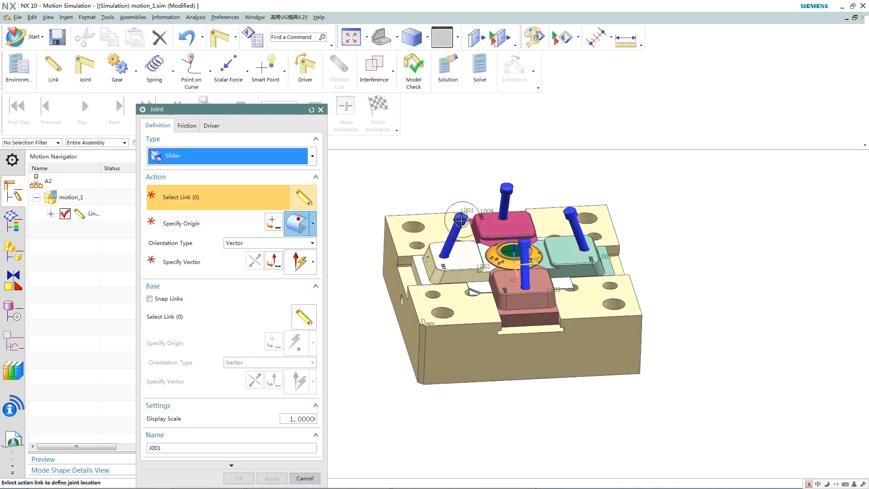
{"action": "left_click", "coordinate": [503, 196]}
{"action": "middle_click_drag", "start_coordinate": [533, 301], "coordinate": [551, 315]}
{"action": "left_click", "coordinate": [314, 265]}
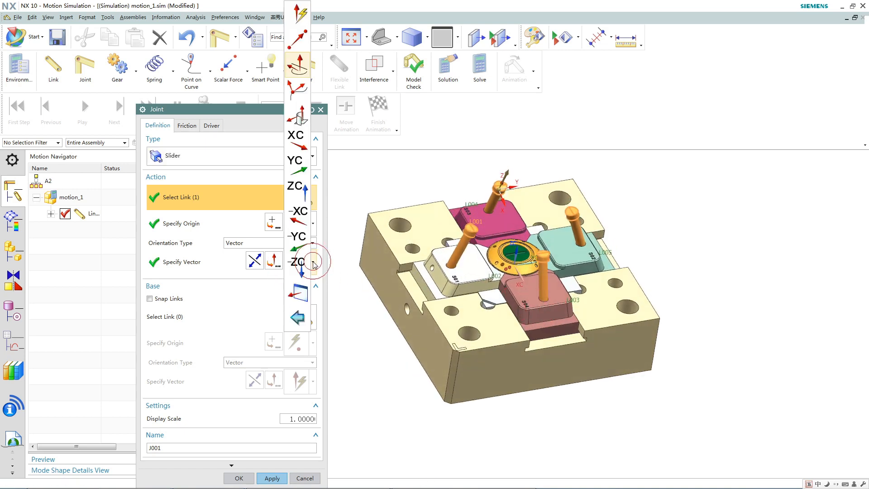
{"action": "left_click", "coordinate": [297, 15]}
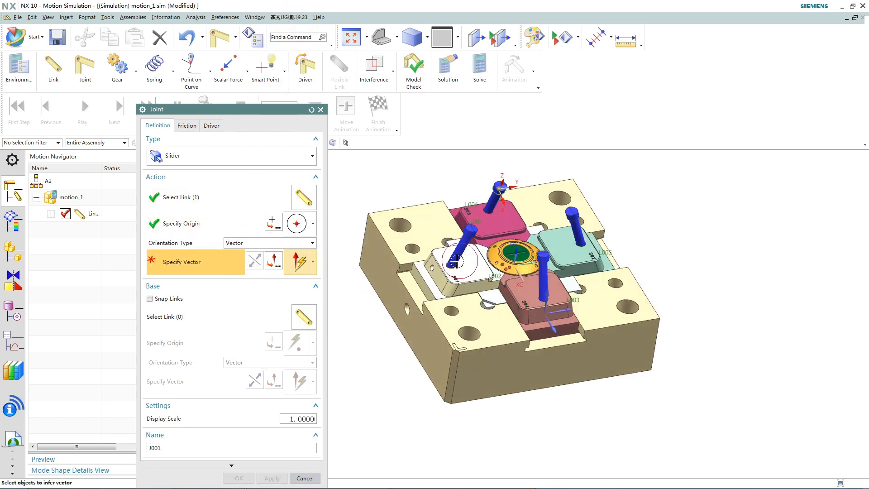
{"action": "middle_click_drag", "start_coordinate": [478, 267], "coordinate": [503, 275]}
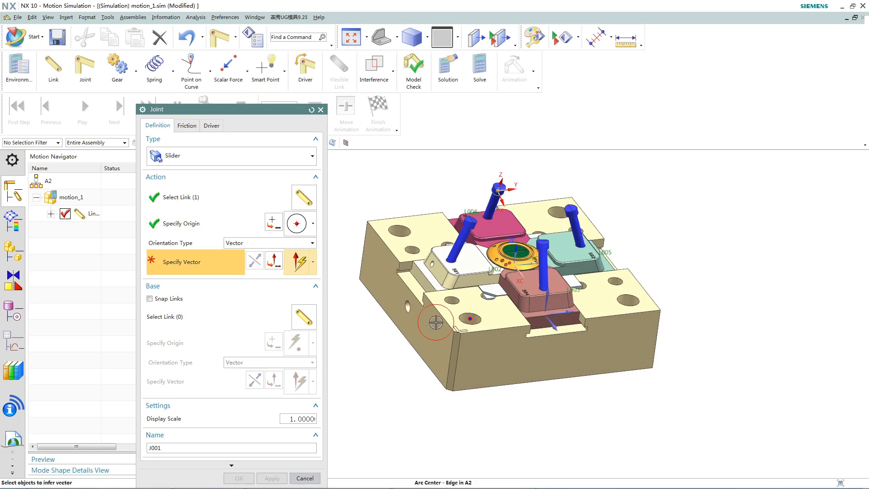
{"action": "scroll", "coordinate": [435, 322], "scroll_direction": "up", "scroll_amount": 6}
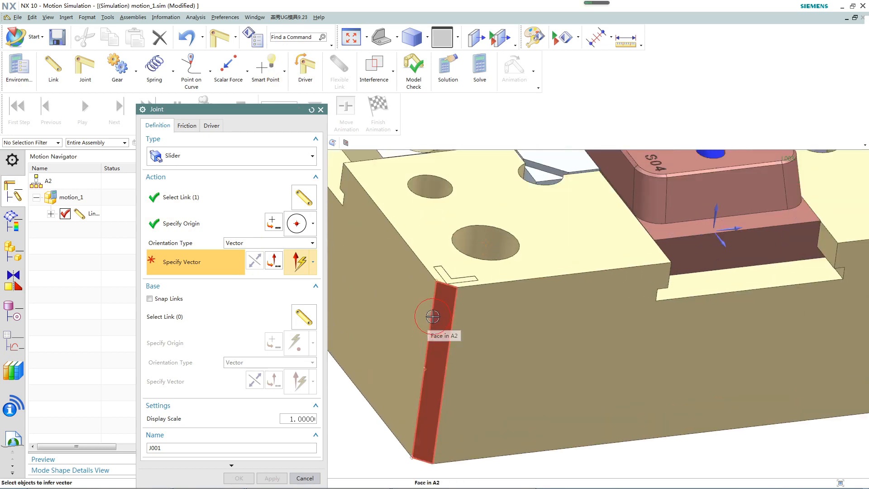
{"action": "left_click", "coordinate": [431, 316]}
{"action": "scroll", "coordinate": [448, 333], "scroll_direction": "down", "scroll_amount": 5}
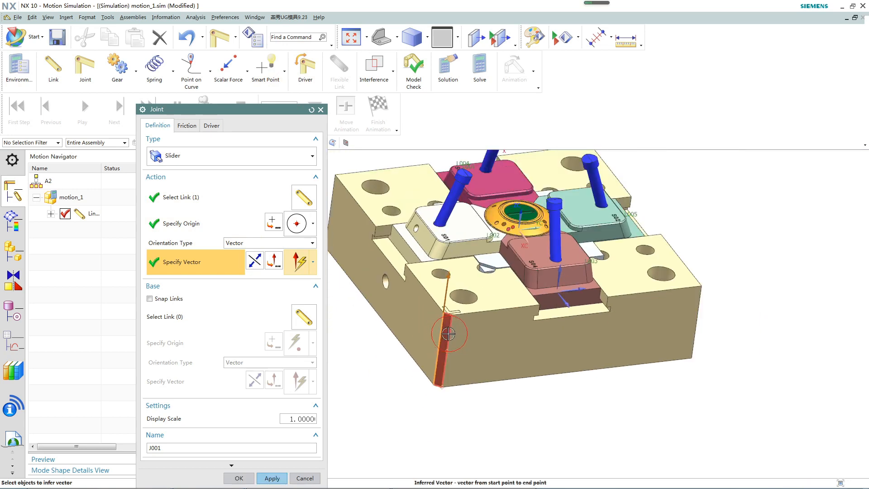
{"action": "scroll", "coordinate": [447, 333], "scroll_direction": "down", "scroll_amount": 4}
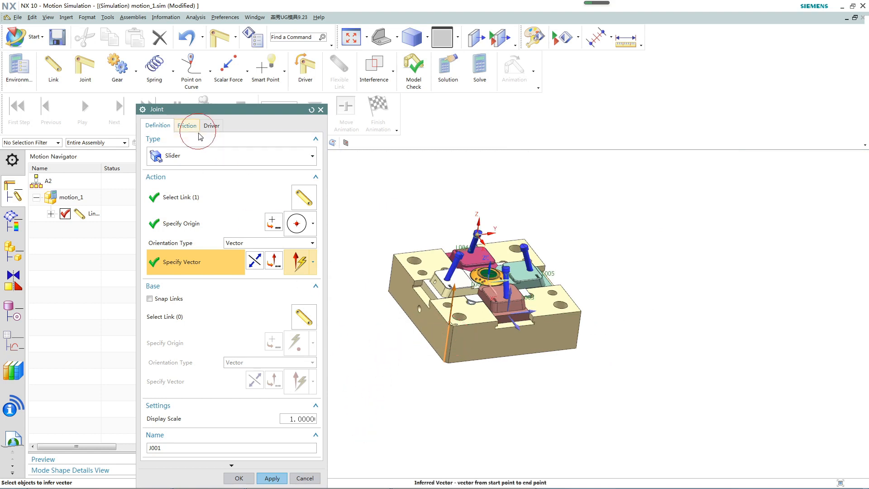
Give the angle-pin slider joint a constant translation driver with an initial velocity of 20 mm/sec and create the joint
{"action": "left_click", "coordinate": [212, 125]}
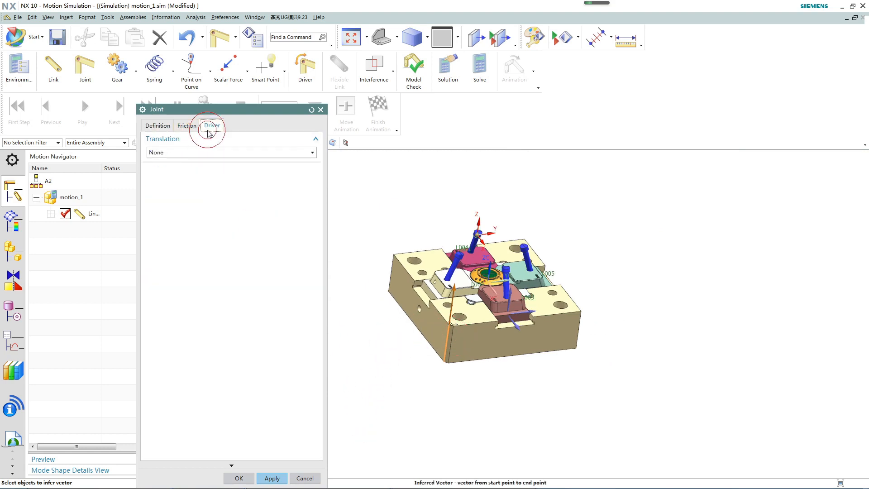
{"action": "left_click", "coordinate": [183, 153]}
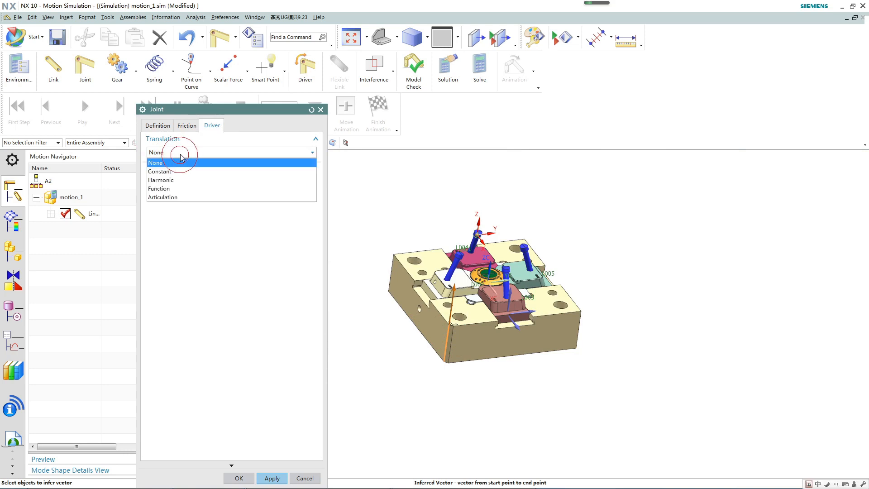
{"action": "left_click", "coordinate": [174, 171]}
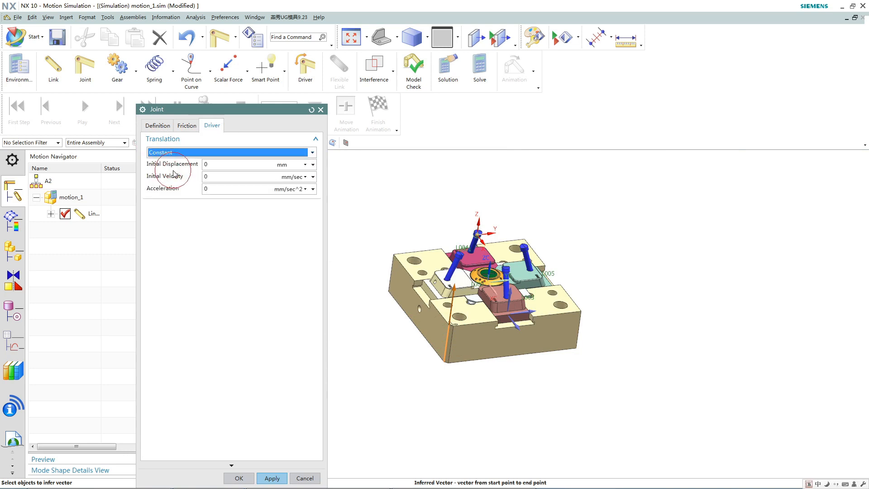
{"action": "left_click", "coordinate": [208, 177]}
{"action": "type", "text": "20"}
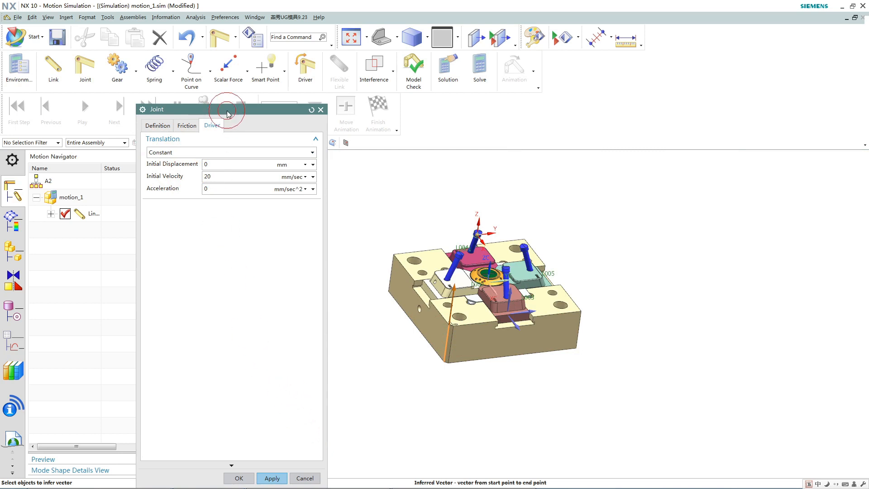
{"action": "left_click_drag", "start_coordinate": [228, 110], "coordinate": [207, 65]}
{"action": "left_click", "coordinate": [225, 434]}
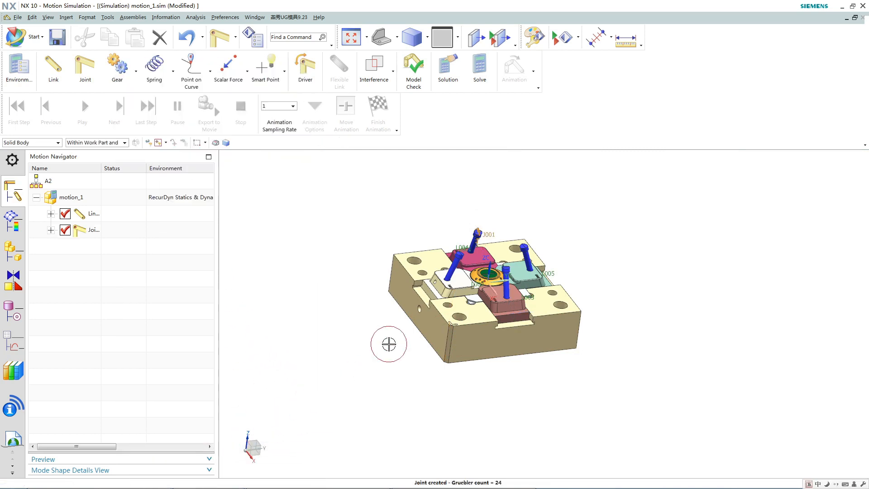
Create an undriven slider joint for the S01 slider link, with its vector pointing outward along the straight top-face edge
{"action": "middle_click_drag", "start_coordinate": [388, 344], "coordinate": [381, 353]}
{"action": "scroll", "coordinate": [471, 277], "scroll_direction": "down", "scroll_amount": 2}
{"action": "scroll", "coordinate": [471, 277], "scroll_direction": "up", "scroll_amount": 3}
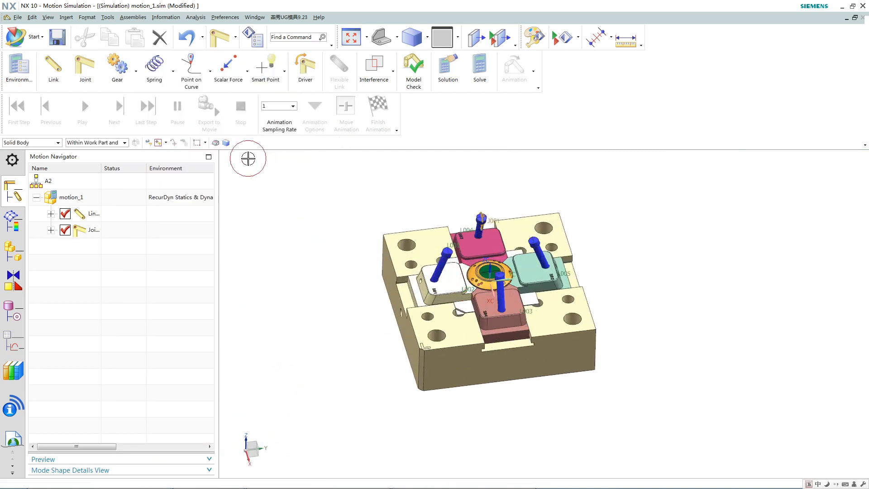
{"action": "left_click", "coordinate": [85, 68]}
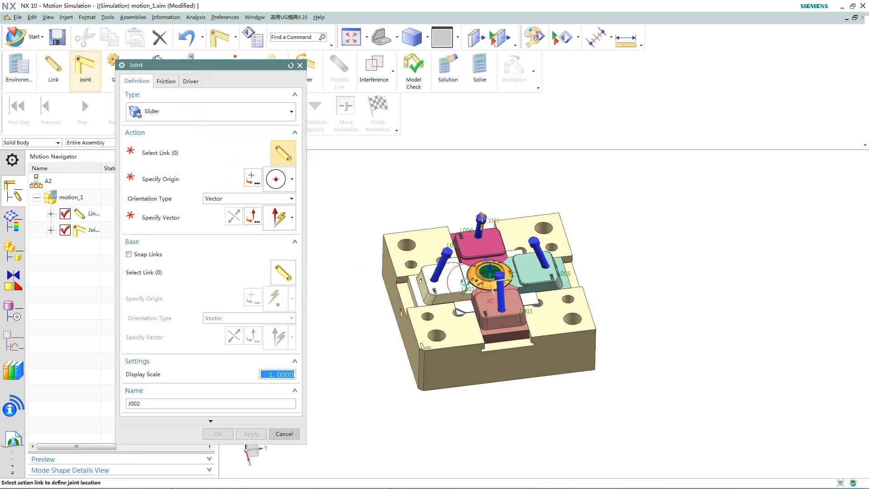
{"action": "left_click", "coordinate": [450, 285]}
{"action": "scroll", "coordinate": [450, 285], "scroll_direction": "up", "scroll_amount": 5}
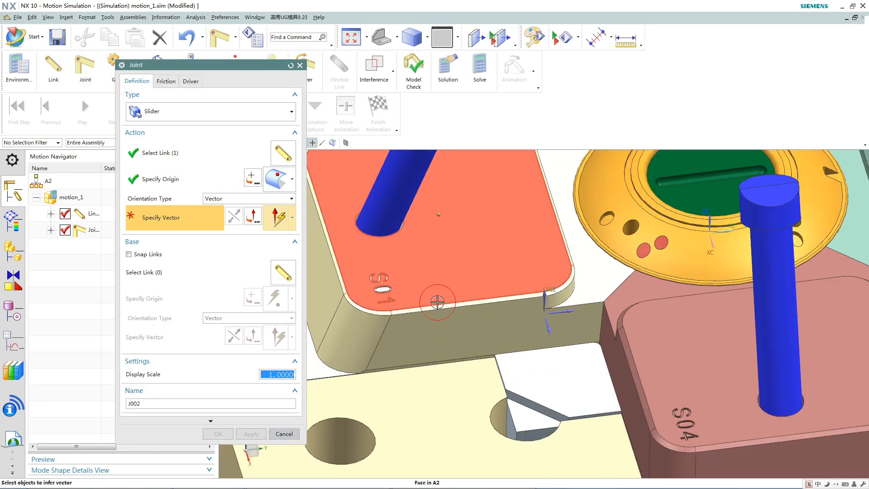
{"action": "scroll", "coordinate": [437, 301], "scroll_direction": "down", "scroll_amount": 1}
{"action": "left_click", "coordinate": [441, 299]}
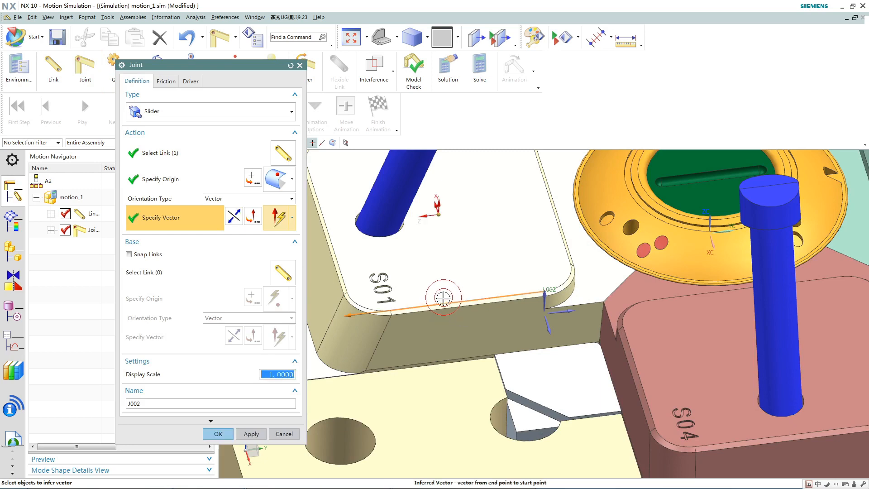
{"action": "scroll", "coordinate": [443, 292], "scroll_direction": "down", "scroll_amount": 3}
{"action": "scroll", "coordinate": [445, 278], "scroll_direction": "down", "scroll_amount": 3}
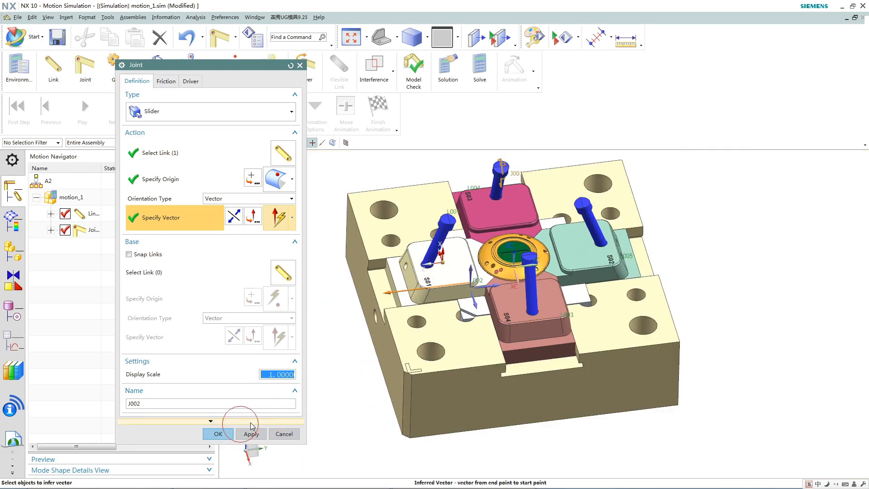
{"action": "left_click", "coordinate": [219, 433]}
Create an undriven slider joint for the S04 slider link, with its vector pointing outward along the straight top-face edge
{"action": "left_click", "coordinate": [96, 71]}
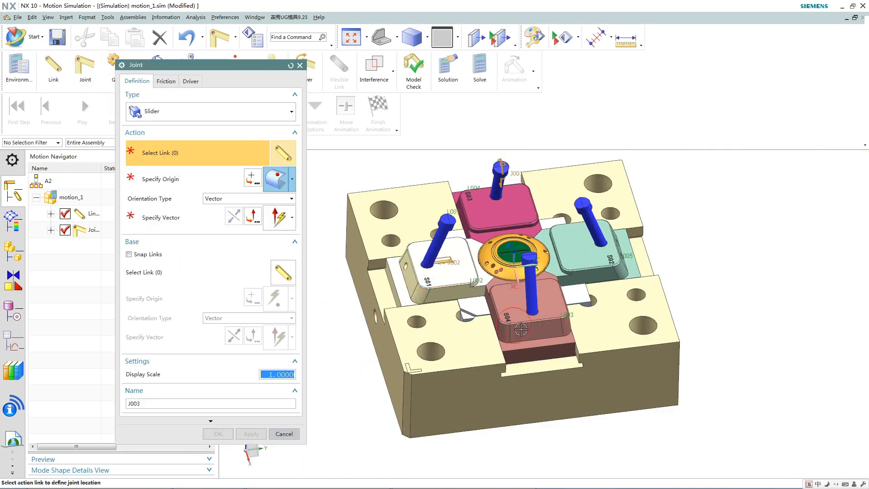
{"action": "left_click", "coordinate": [525, 345]}
{"action": "middle_click_drag", "start_coordinate": [526, 345], "coordinate": [576, 350]}
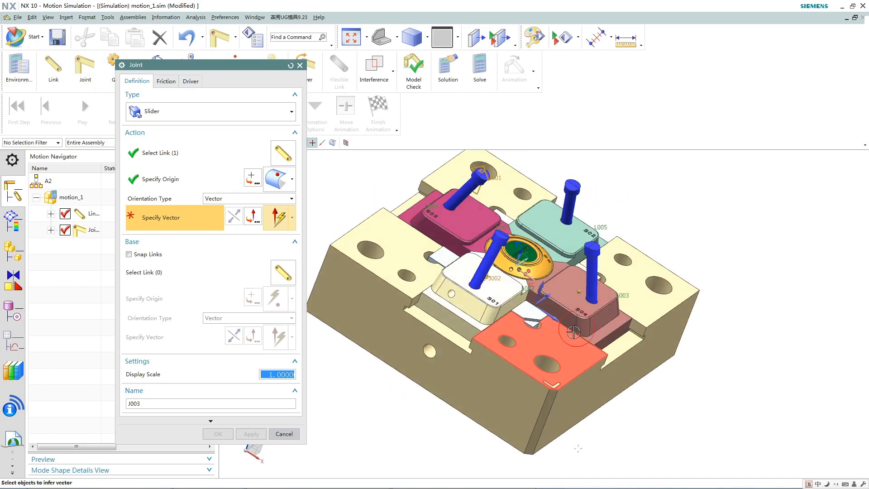
{"action": "scroll", "coordinate": [581, 313], "scroll_direction": "down", "scroll_amount": 4}
{"action": "scroll", "coordinate": [577, 316], "scroll_direction": "up", "scroll_amount": 5}
{"action": "scroll", "coordinate": [577, 316], "scroll_direction": "up", "scroll_amount": 3}
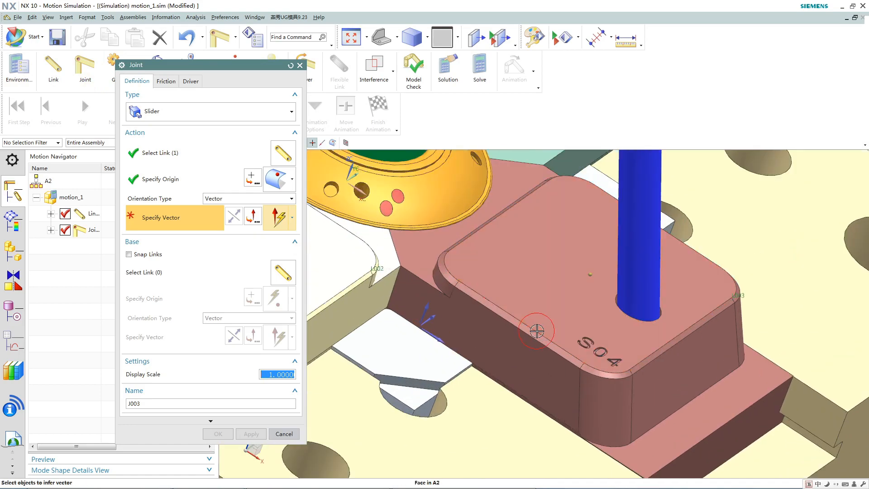
{"action": "left_click", "coordinate": [504, 303]}
{"action": "scroll", "coordinate": [504, 303], "scroll_direction": "down", "scroll_amount": 5}
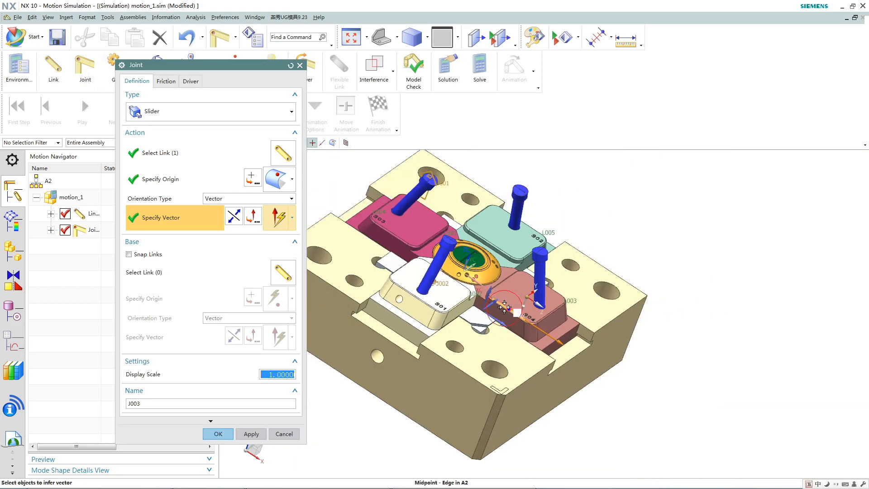
{"action": "left_click", "coordinate": [218, 432]}
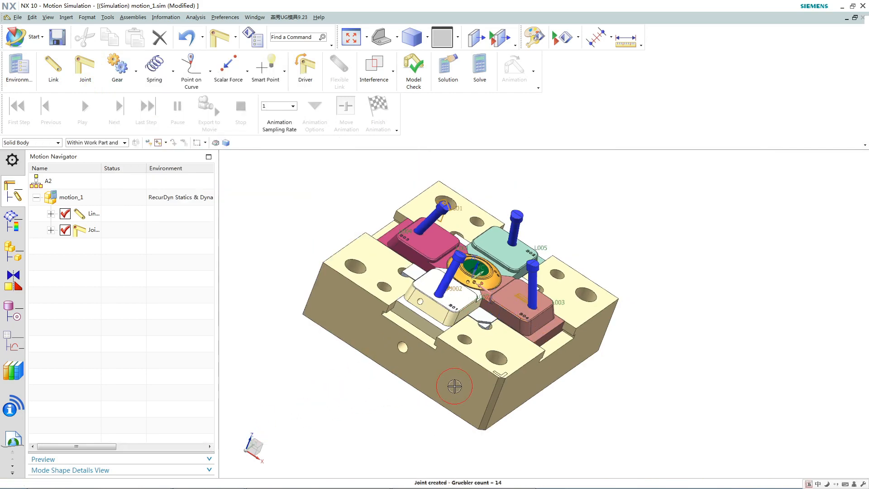
Create an undriven slider joint for the S02 slider link, with its vector pointing outward along the straight top-face edge
{"action": "middle_click_drag", "start_coordinate": [455, 382], "coordinate": [394, 383]}
{"action": "left_click", "coordinate": [84, 68]}
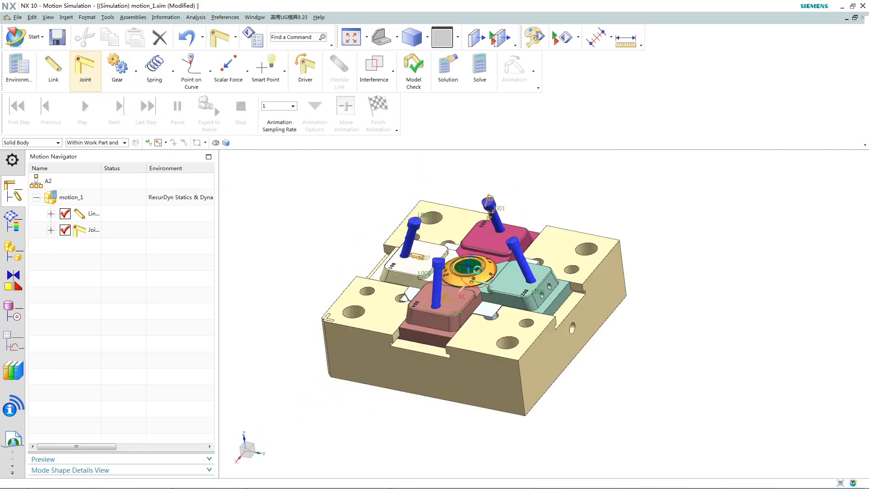
{"action": "left_click", "coordinate": [513, 284]}
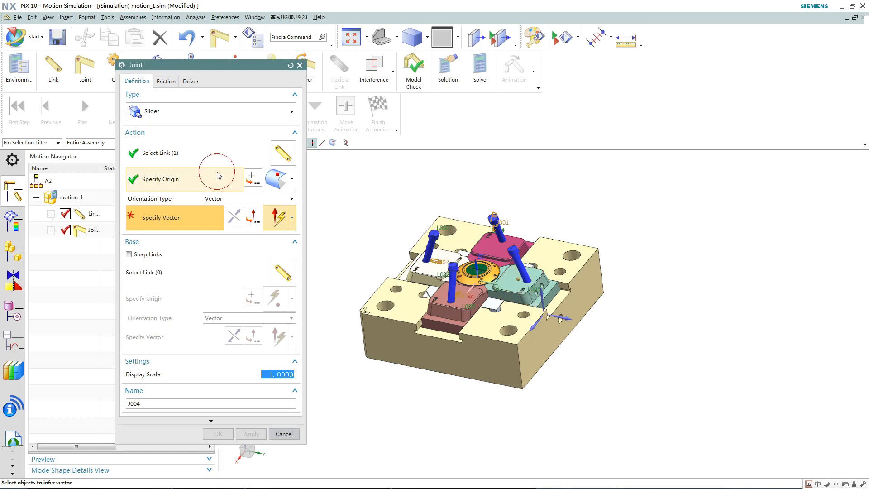
{"action": "left_click", "coordinate": [220, 153]}
{"action": "left_click", "coordinate": [188, 218]}
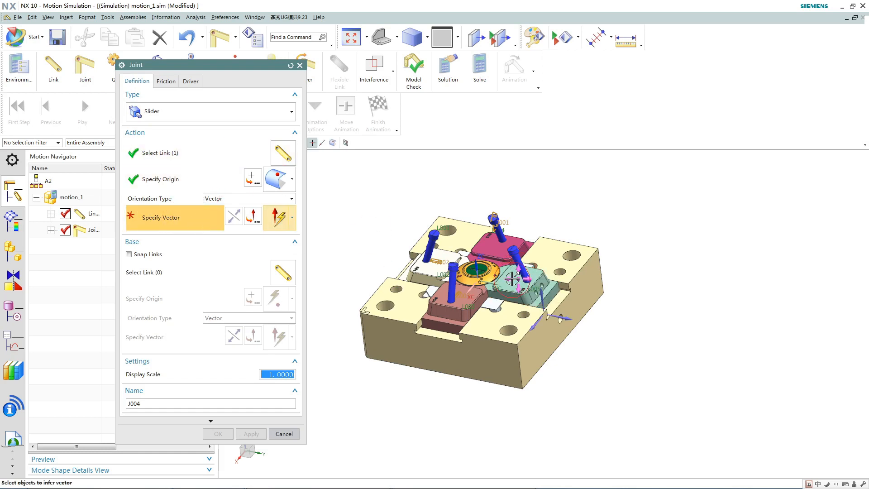
{"action": "scroll", "coordinate": [512, 279], "scroll_direction": "up", "scroll_amount": 5}
{"action": "left_click", "coordinate": [505, 294]}
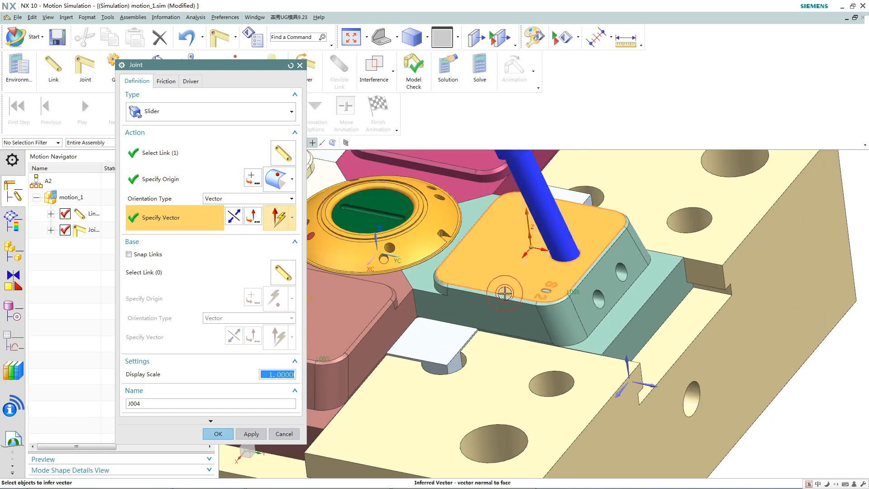
{"action": "left_click", "coordinate": [493, 287], "text": "shift"}
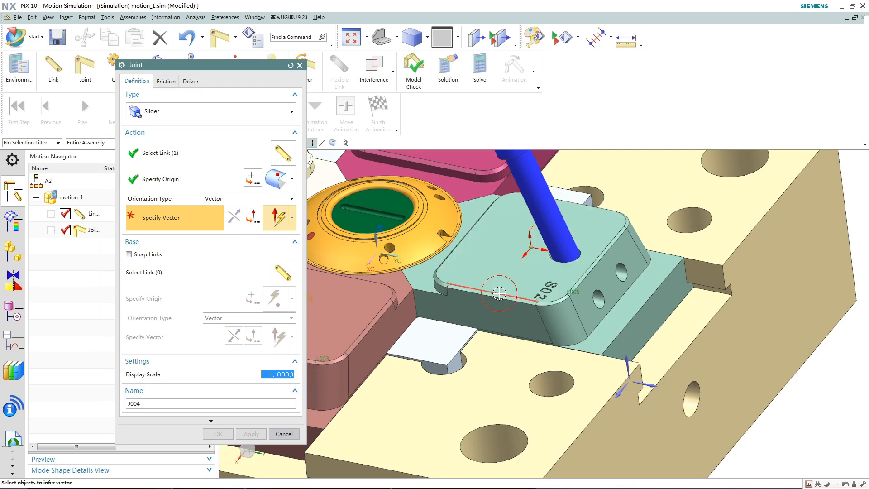
{"action": "left_click", "coordinate": [500, 293]}
{"action": "scroll", "coordinate": [437, 276], "scroll_direction": "down", "scroll_amount": 5}
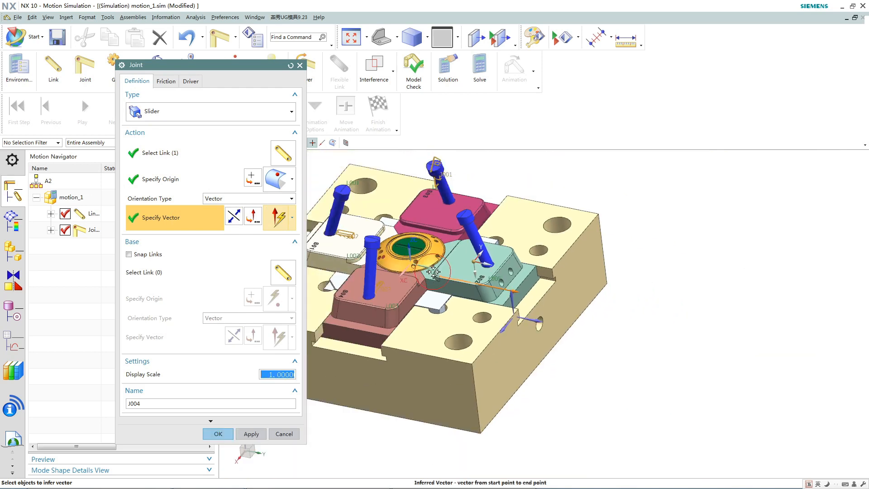
{"action": "left_click", "coordinate": [219, 433]}
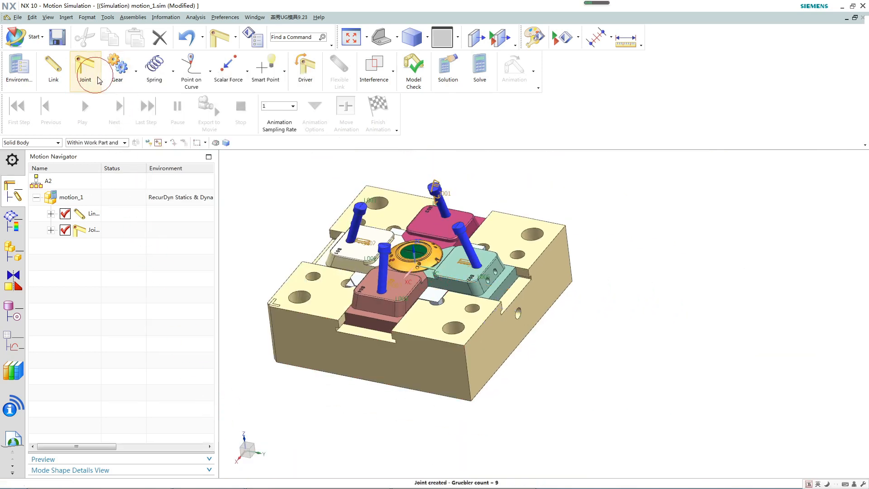
Create an undriven slider joint for the S03 slider link, with its vector pointing outward along the straight top-face edge
{"action": "middle_click_drag", "start_coordinate": [480, 307], "coordinate": [426, 305]}
{"action": "scroll", "coordinate": [469, 277], "scroll_direction": "down", "scroll_amount": 2}
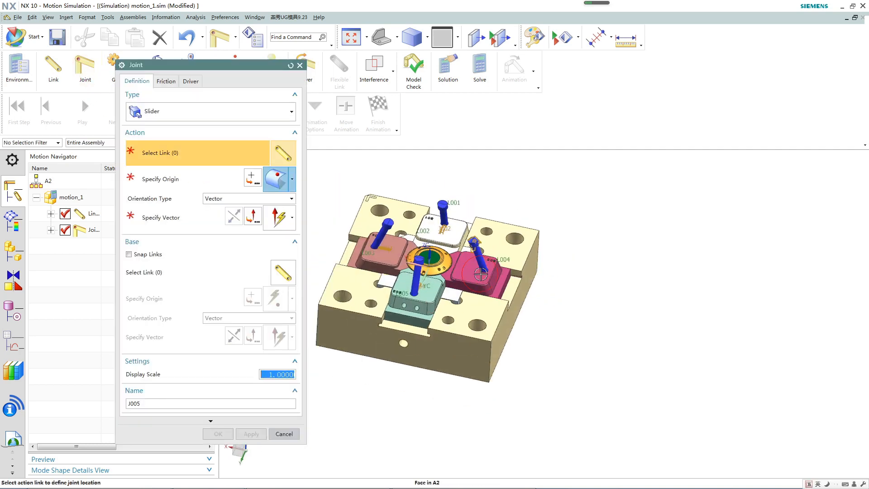
{"action": "scroll", "coordinate": [471, 273], "scroll_direction": "up", "scroll_amount": 2}
{"action": "scroll", "coordinate": [471, 274], "scroll_direction": "up", "scroll_amount": 3}
{"action": "left_click", "coordinate": [465, 304]}
{"action": "scroll", "coordinate": [466, 303], "scroll_direction": "up", "scroll_amount": 2}
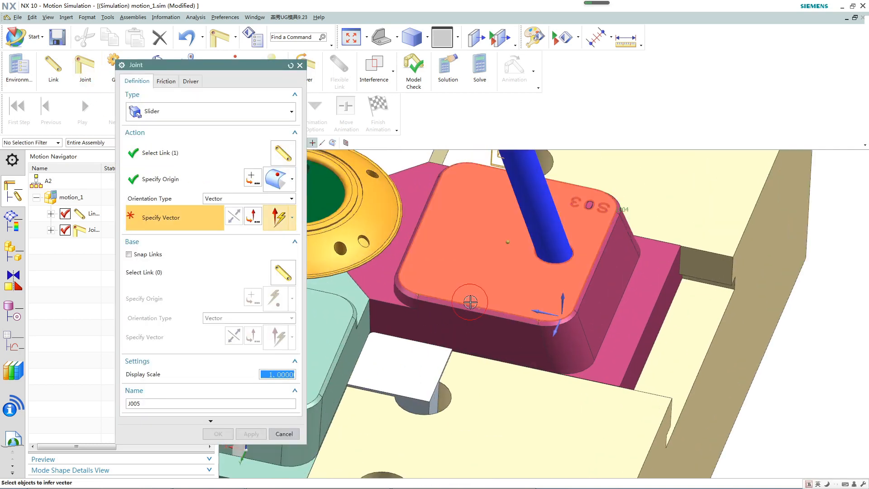
{"action": "left_click", "coordinate": [466, 303]}
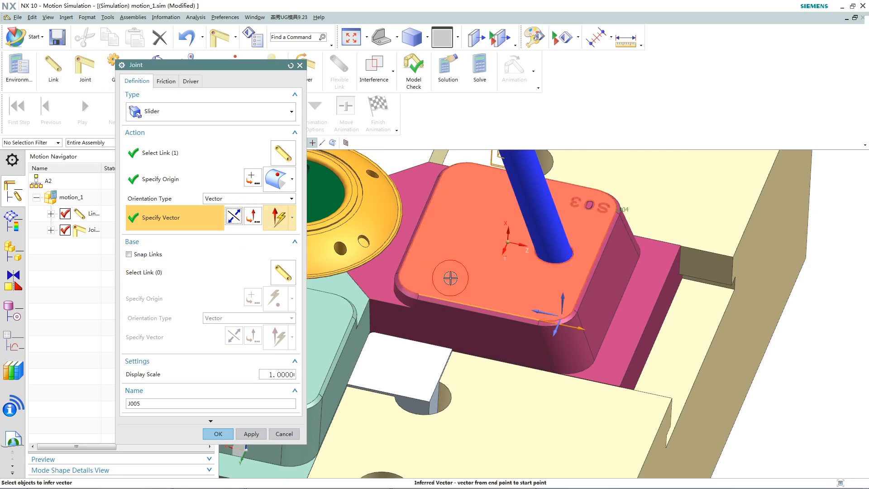
{"action": "left_click", "coordinate": [422, 294]}
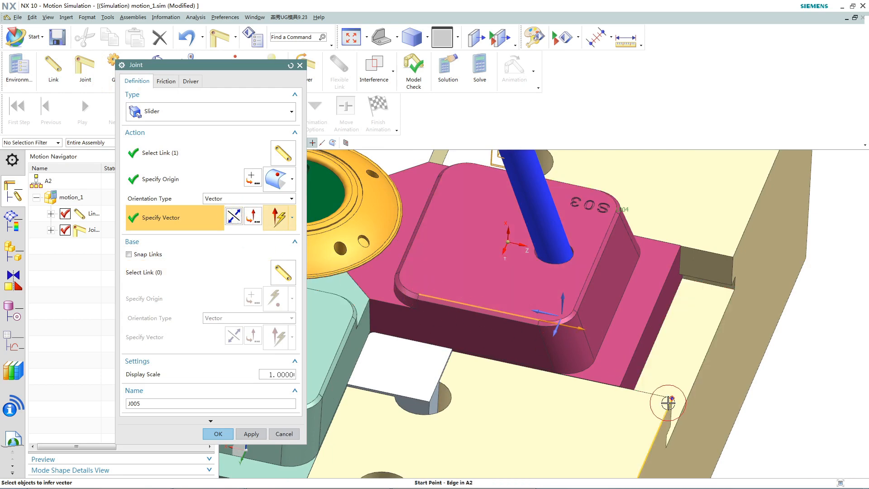
{"action": "left_click", "coordinate": [218, 433]}
{"action": "scroll", "coordinate": [473, 344], "scroll_direction": "down", "scroll_amount": 3}
{"action": "scroll", "coordinate": [472, 344], "scroll_direction": "down", "scroll_amount": 4}
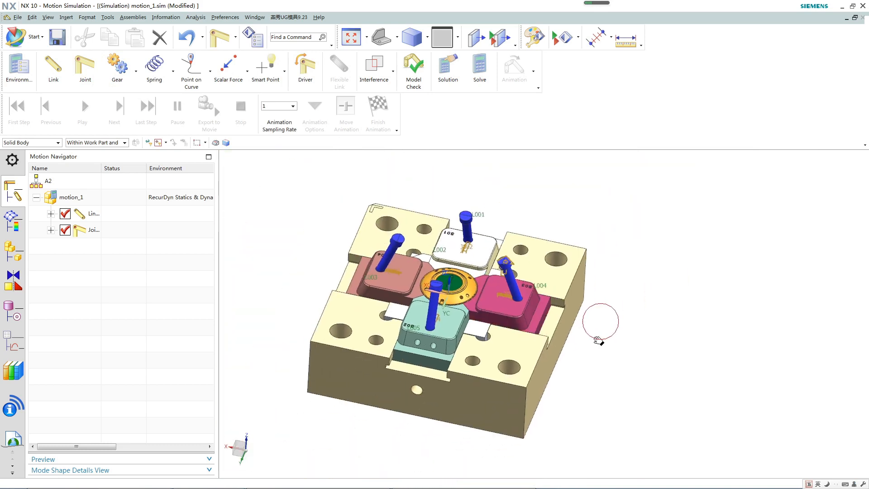
Create a Normal Run Kinematics/Dynamics solution with a time of 2 sec and a gravitational constant of 0, and solve it
{"action": "left_click", "coordinate": [450, 75]}
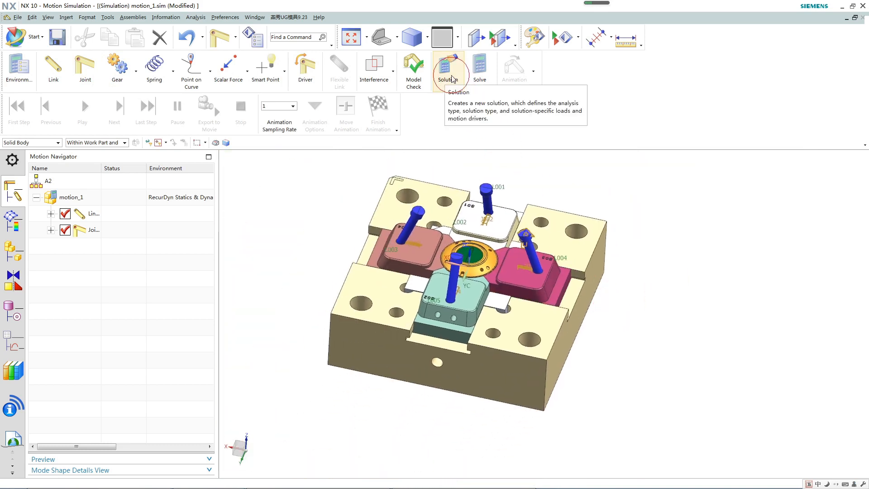
{"action": "double_click", "coordinate": [207, 116]}
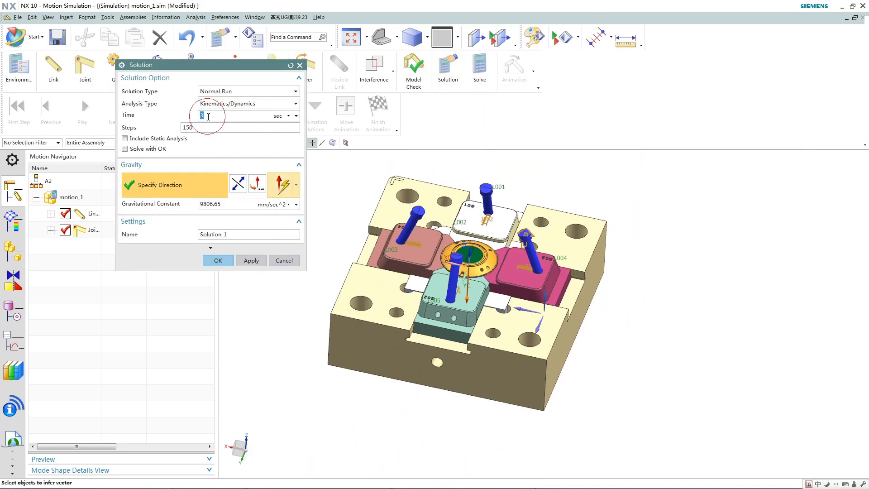
{"action": "type", "text": "2"}
{"action": "left_click", "coordinate": [202, 127]}
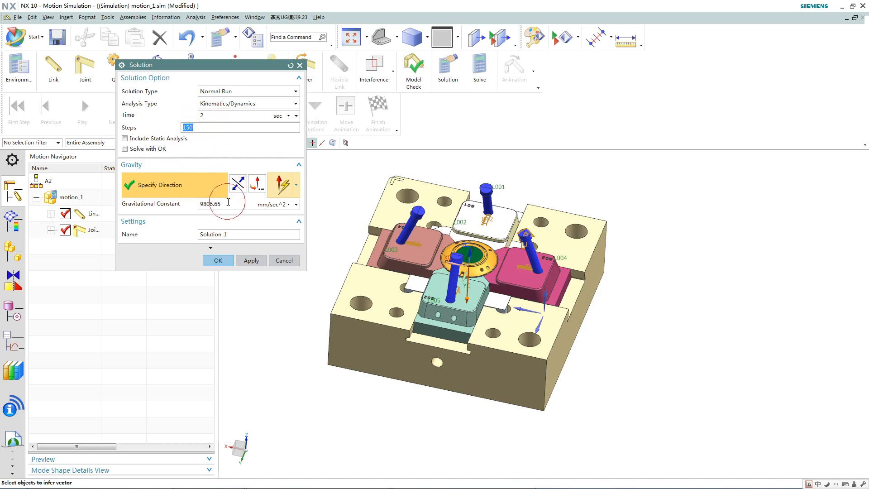
{"action": "double_click", "coordinate": [190, 202]}
{"action": "type", "text": "0"}
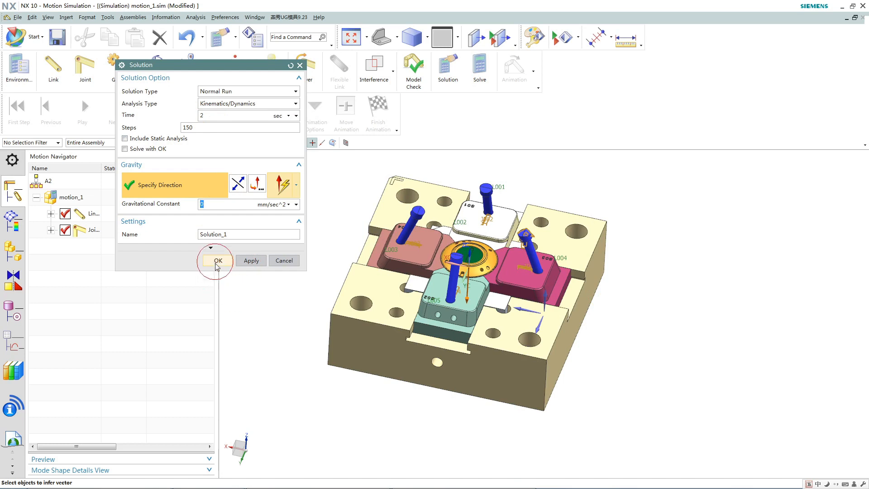
{"action": "left_click", "coordinate": [217, 261]}
{"action": "left_click", "coordinate": [480, 73]}
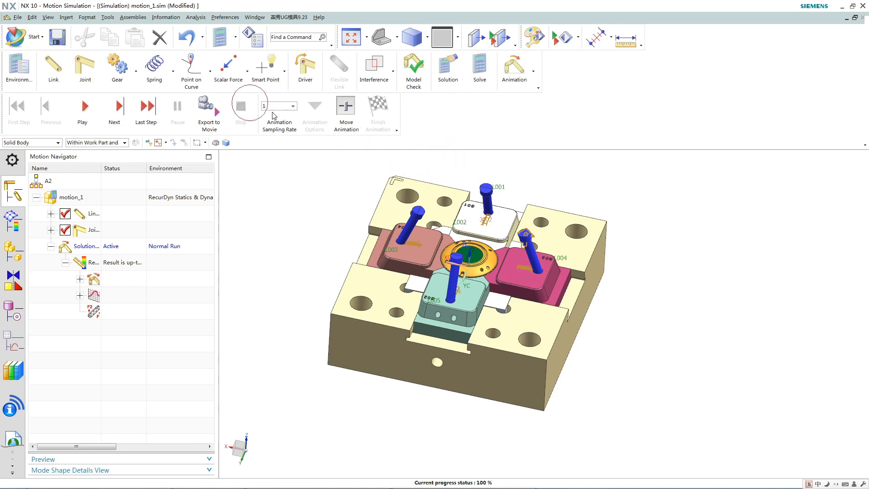
Create a 3D contact with the S04 angle pin as the action body and the S04 slider as the base body
{"action": "left_click", "coordinate": [170, 71]}
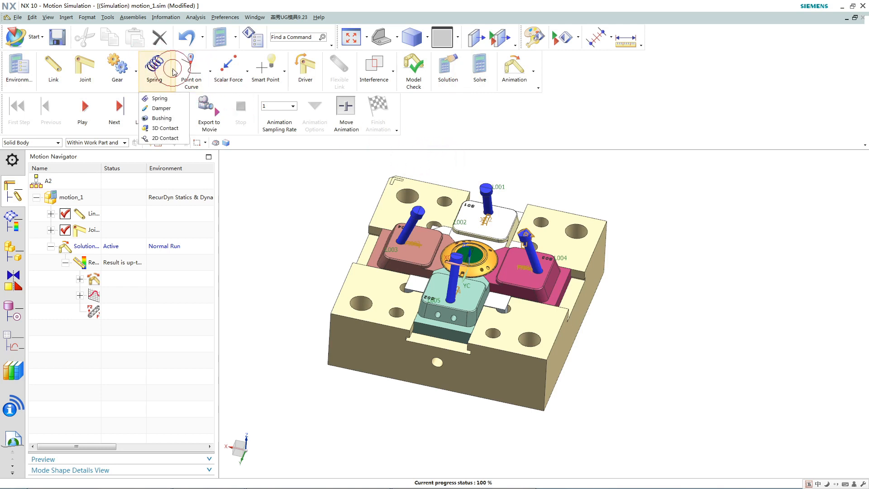
{"action": "left_click", "coordinate": [167, 129]}
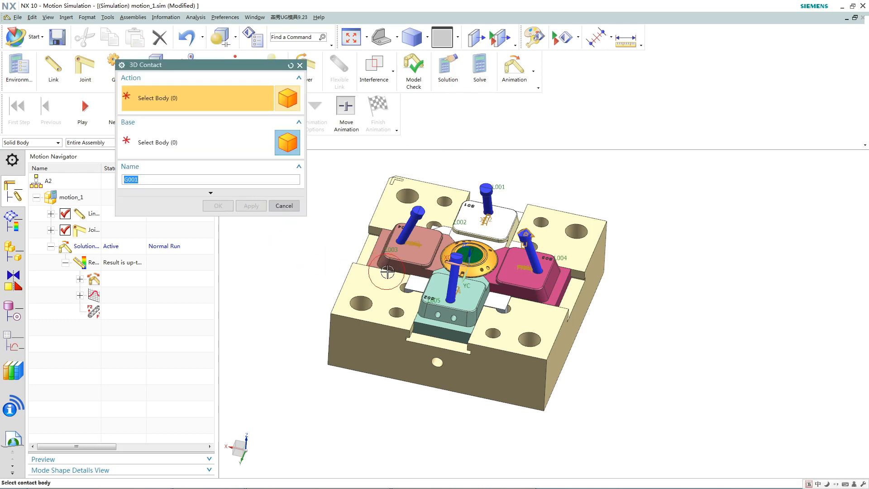
{"action": "middle_click_drag", "start_coordinate": [387, 271], "coordinate": [378, 279]}
{"action": "scroll", "coordinate": [393, 237], "scroll_direction": "down", "scroll_amount": 2}
{"action": "scroll", "coordinate": [406, 224], "scroll_direction": "up", "scroll_amount": 2}
{"action": "left_click", "coordinate": [409, 226]}
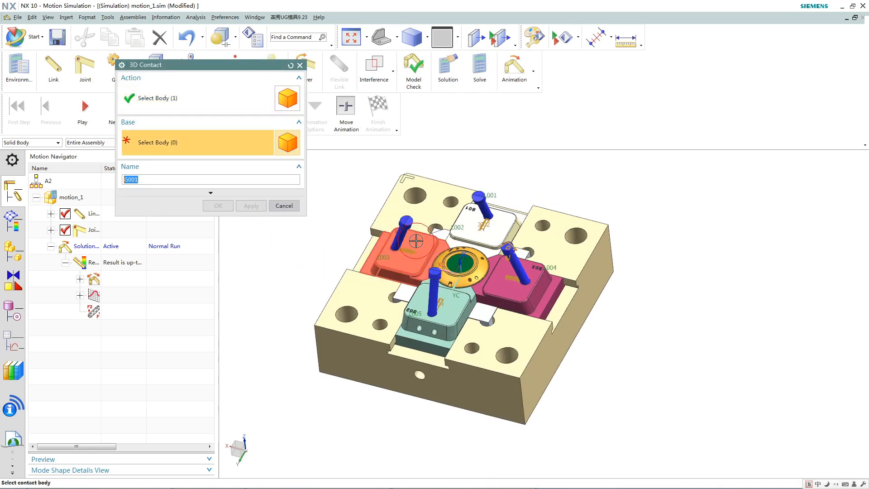
{"action": "left_click", "coordinate": [416, 241]}
{"action": "left_click", "coordinate": [219, 206]}
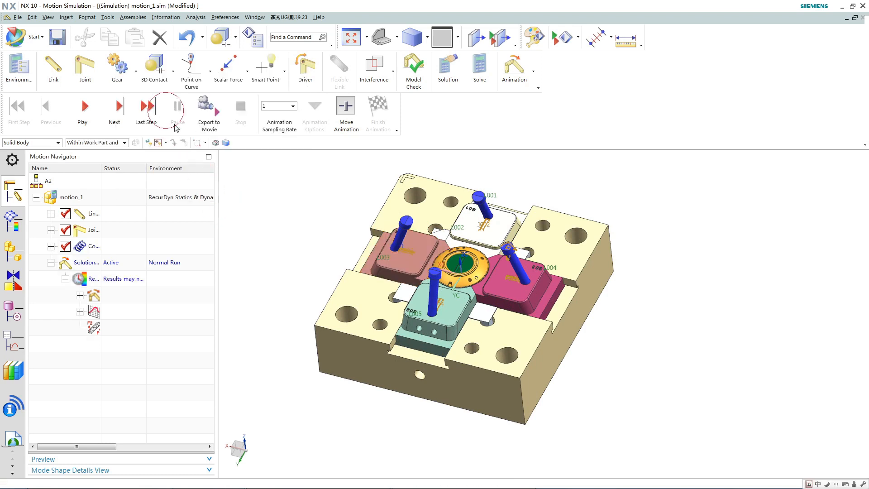
Create a 3D contact with the S01 angle pin as the action body and the S01 slider as the base body
{"action": "left_click", "coordinate": [162, 73]}
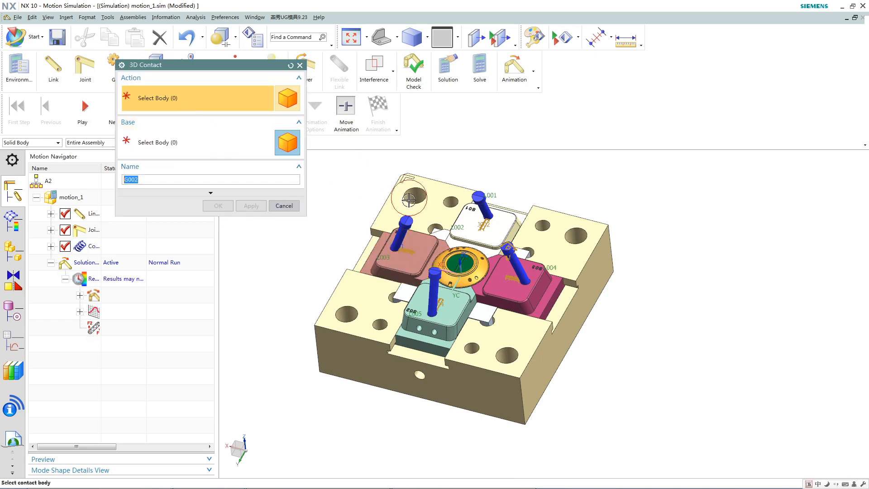
{"action": "left_click", "coordinate": [484, 198]}
{"action": "left_click", "coordinate": [488, 218]}
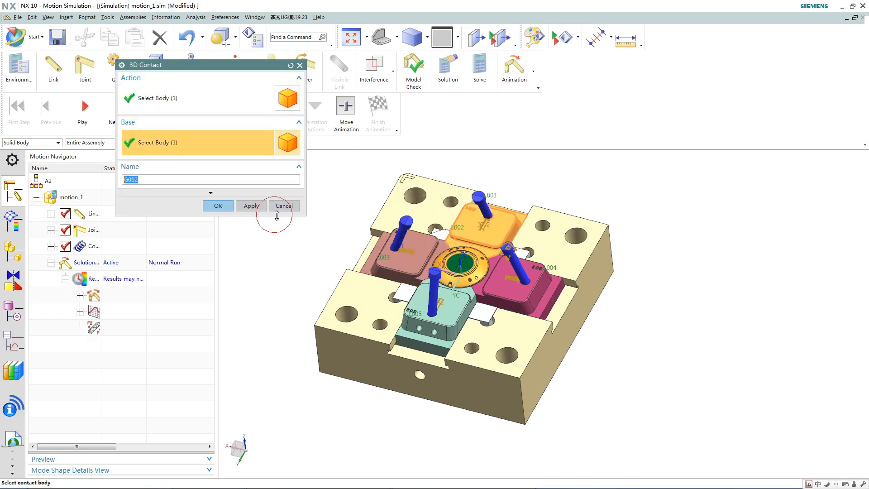
{"action": "left_click", "coordinate": [218, 206]}
Create a 3D contact between the S02 slider as base body and its angle pin, and expand the list of connectors
{"action": "left_click", "coordinate": [157, 67]}
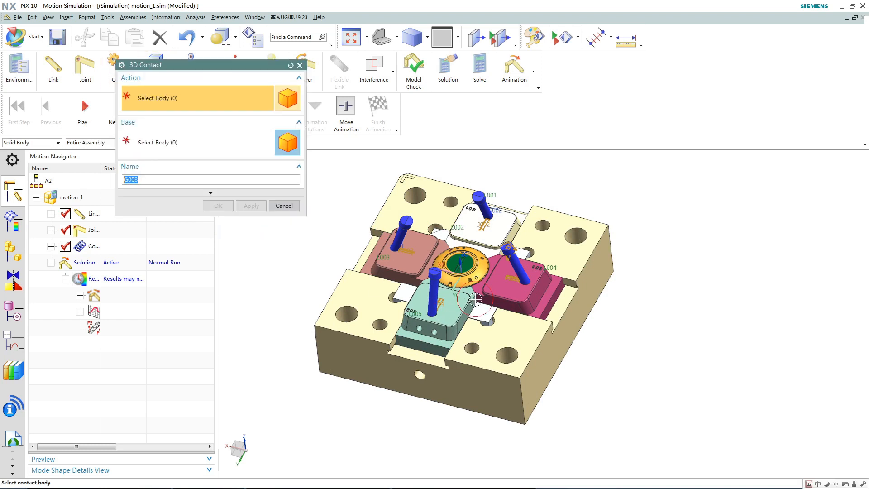
{"action": "left_click", "coordinate": [507, 259]}
{"action": "left_click", "coordinate": [446, 308]}
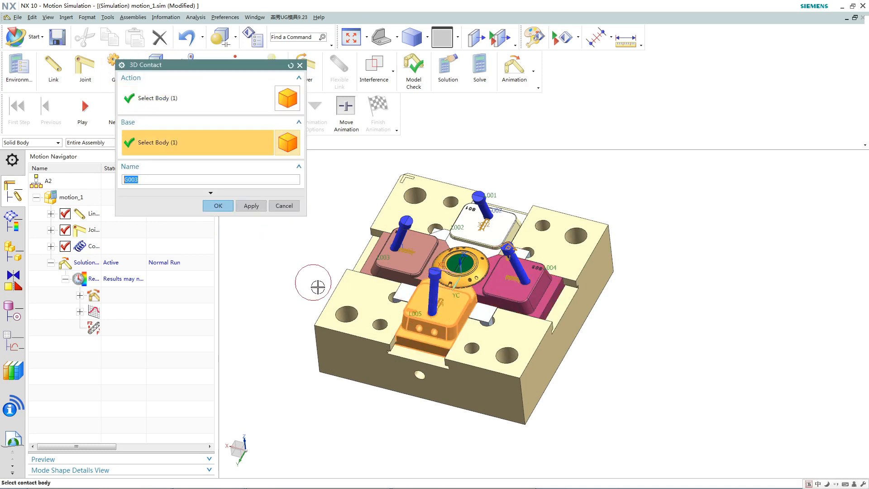
{"action": "left_click", "coordinate": [219, 206]}
{"action": "double_click", "coordinate": [140, 247]}
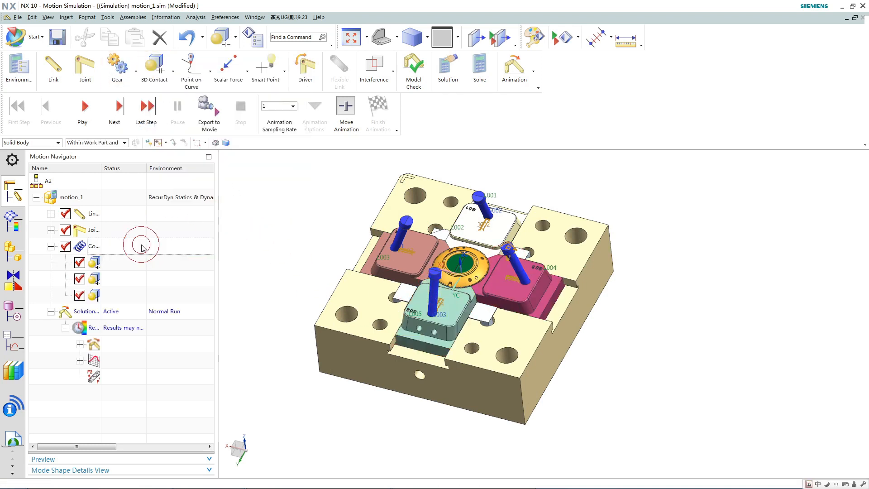
Create a 3D contact with the S03 angle pin as the action body and the S03 slider as the base body
{"action": "left_click", "coordinate": [156, 67]}
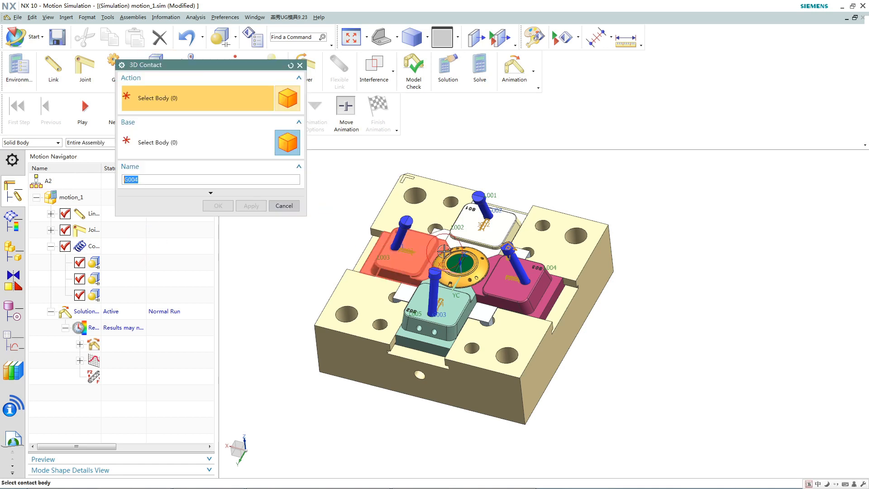
{"action": "scroll", "coordinate": [513, 262], "scroll_direction": "up", "scroll_amount": 3}
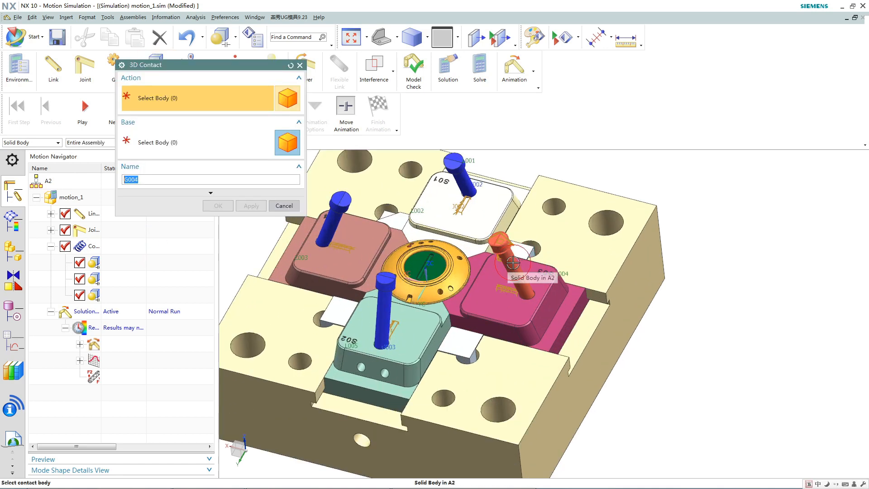
{"action": "left_click", "coordinate": [513, 266]}
{"action": "left_click", "coordinate": [498, 290]}
{"action": "middle_click", "coordinate": [490, 300]}
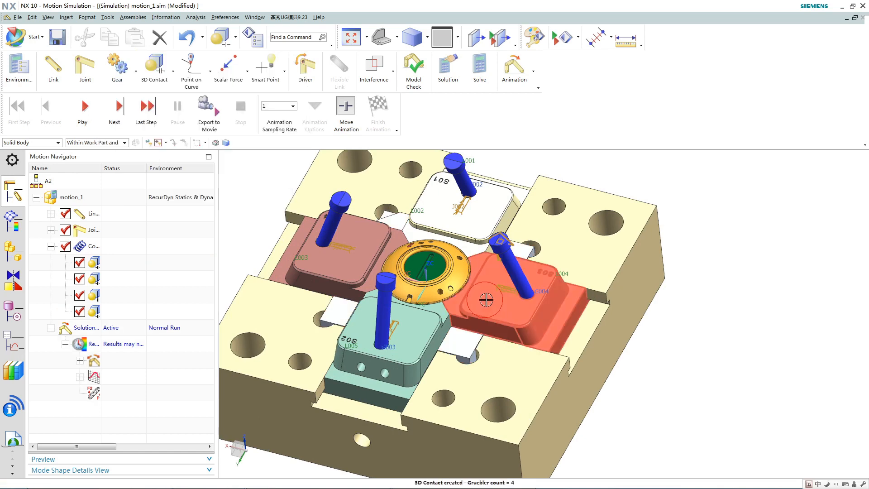
{"action": "scroll", "coordinate": [452, 285], "scroll_direction": "up", "scroll_amount": 2}
{"action": "scroll", "coordinate": [452, 285], "scroll_direction": "down", "scroll_amount": 5}
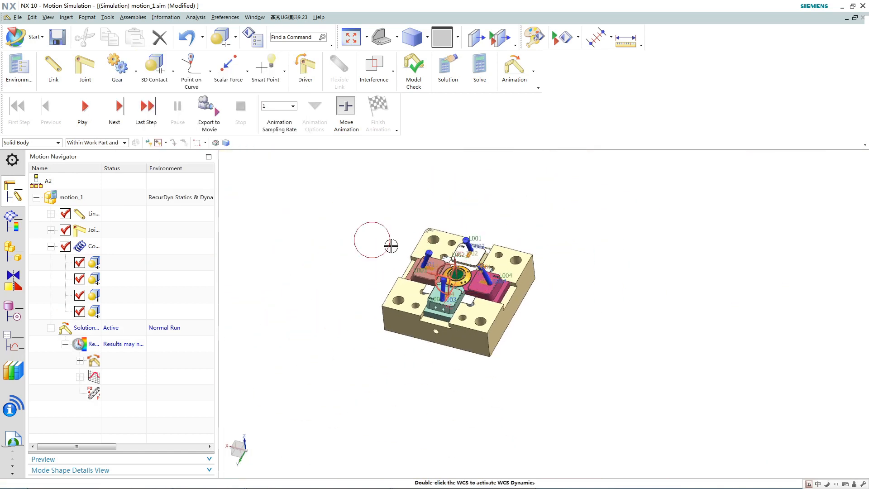
Create a slider joint damper on the S01 slider's joint with an expression coefficient of 20 N-sec/mm
{"action": "left_click", "coordinate": [173, 71]}
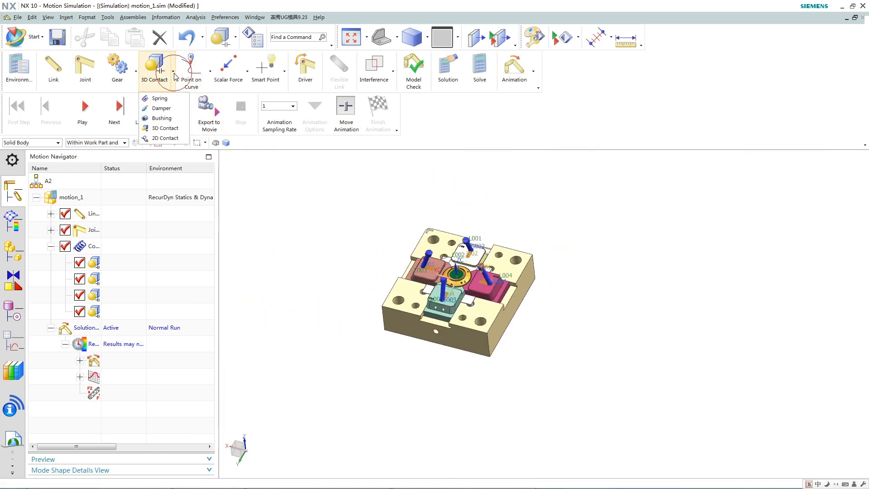
{"action": "left_click", "coordinate": [162, 109]}
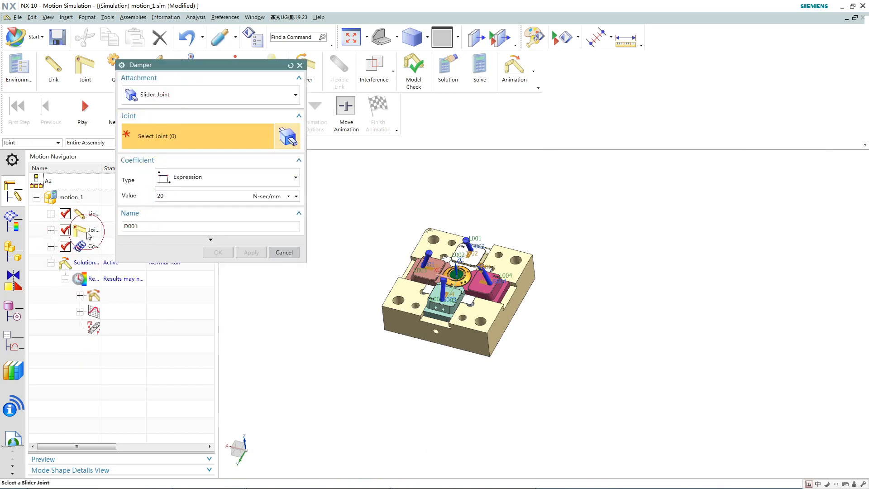
{"action": "double_click", "coordinate": [82, 234]}
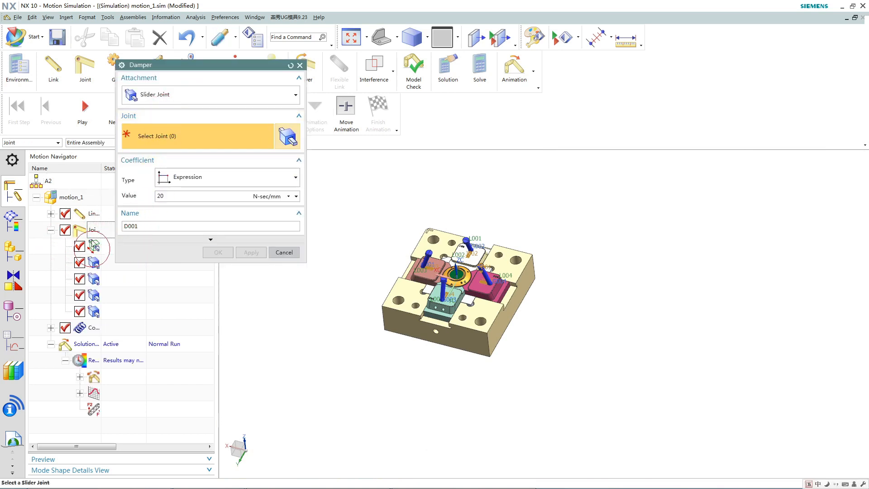
{"action": "left_click", "coordinate": [98, 266]}
{"action": "scroll", "coordinate": [456, 237], "scroll_direction": "up", "scroll_amount": 5}
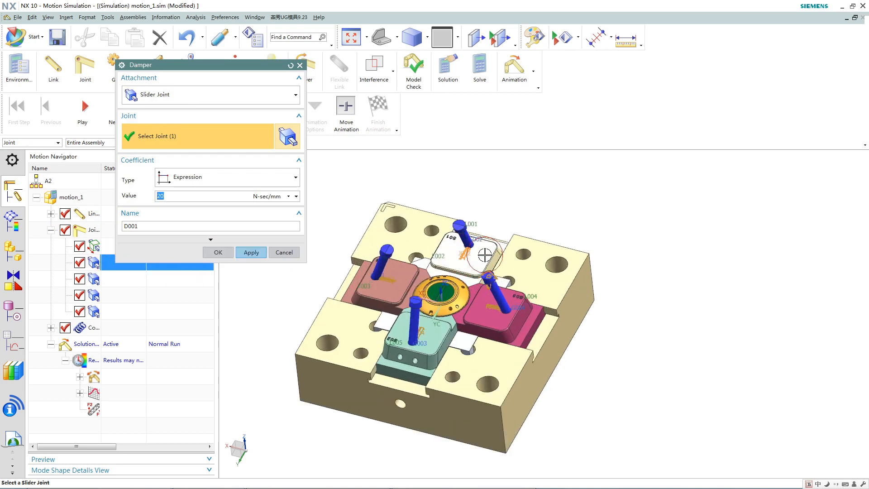
{"action": "left_click", "coordinate": [251, 253]}
Add a damper with a coefficient of 20 N-sec/mm to the S04 slider's joint
{"action": "left_click", "coordinate": [138, 280]}
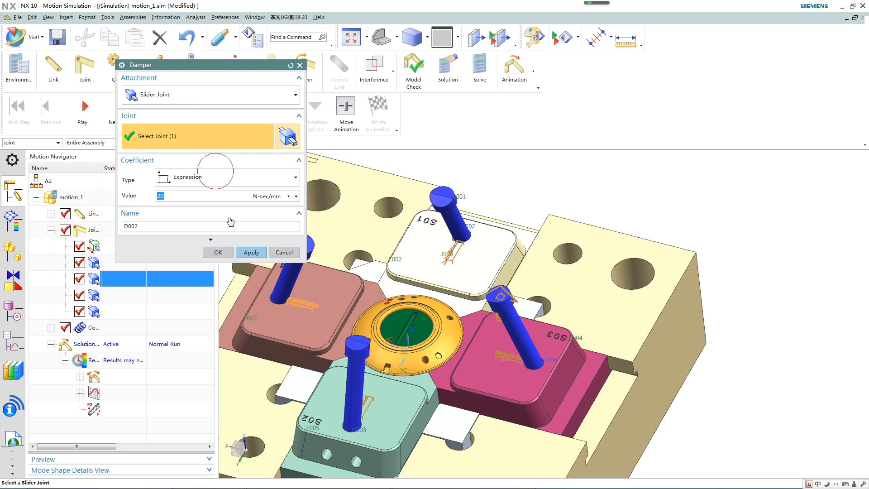
{"action": "left_click_drag", "start_coordinate": [209, 65], "coordinate": [699, 64]}
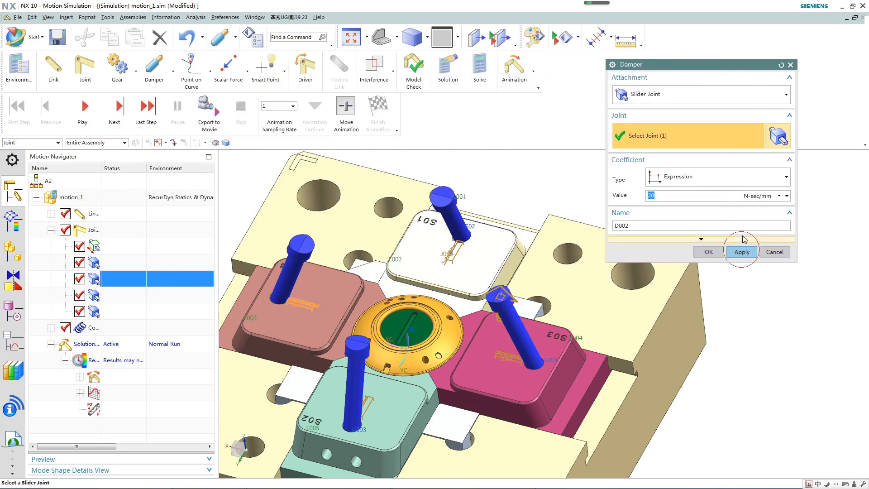
{"action": "left_click", "coordinate": [741, 251]}
Add a damper with a coefficient of 20 N-sec/mm to the S02 slider's joint
{"action": "left_click", "coordinate": [166, 300]}
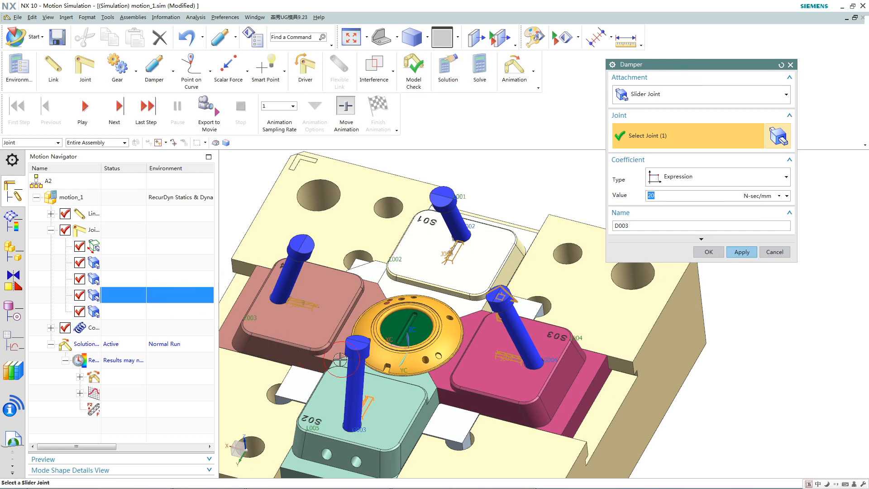
{"action": "middle_click_drag", "start_coordinate": [340, 359], "coordinate": [353, 408]}
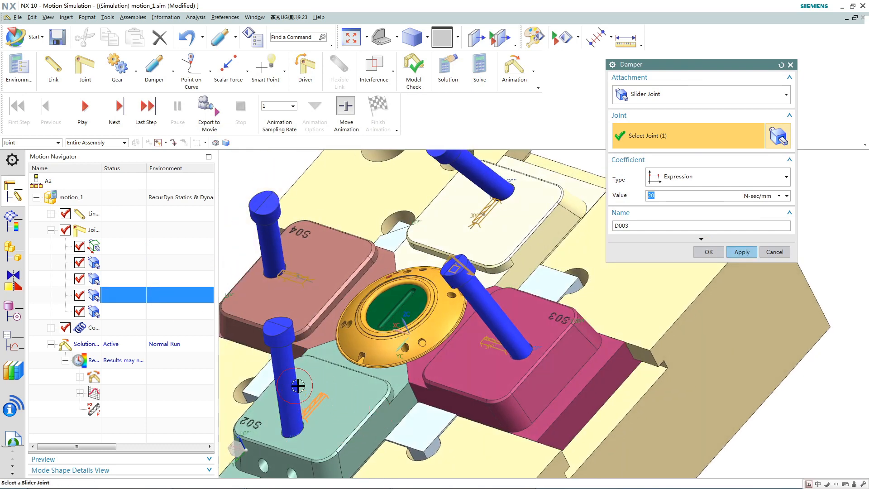
{"action": "left_click", "coordinate": [742, 252]}
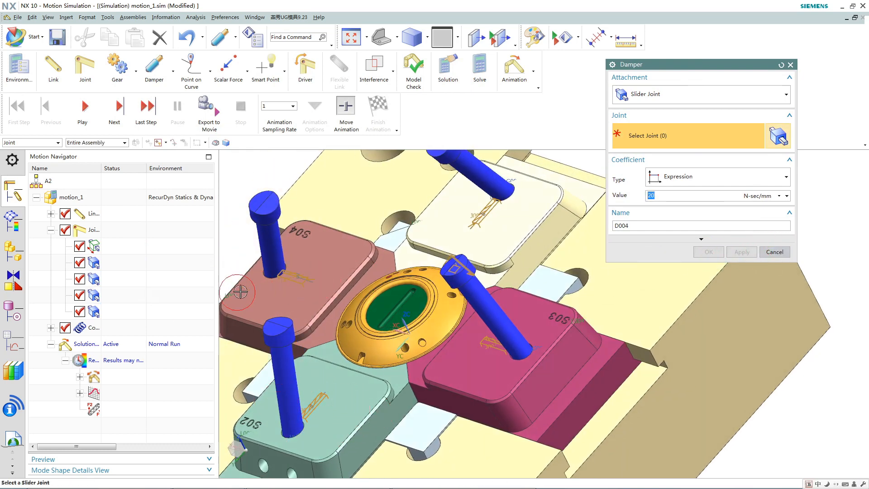
Add a damper with a coefficient of 20 N-sec/mm to the S03 slider's joint and finish creating dampers
{"action": "left_click", "coordinate": [179, 312]}
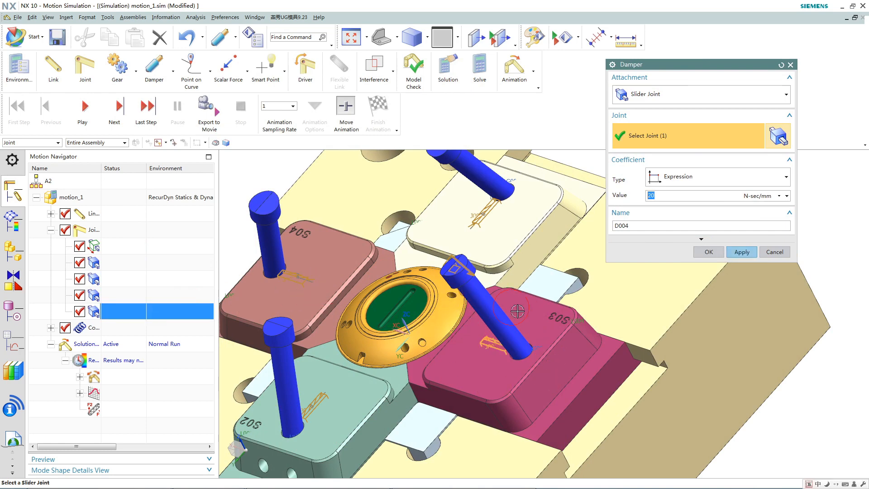
{"action": "left_click", "coordinate": [740, 252]}
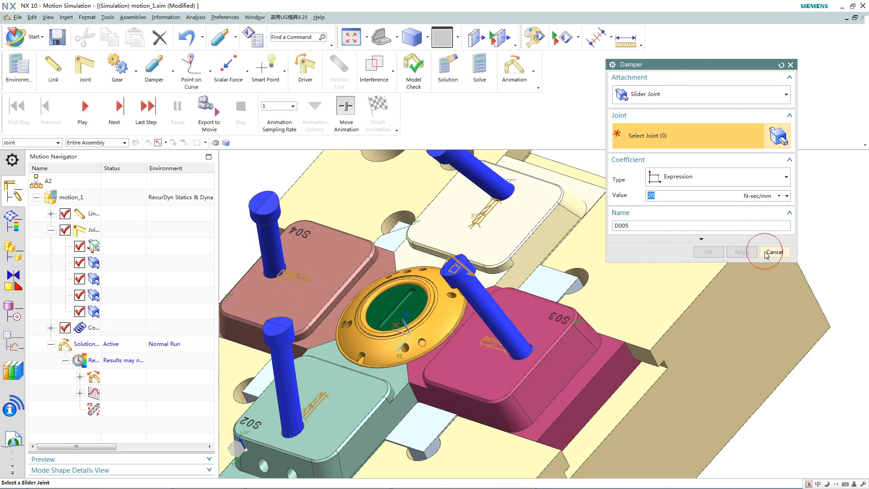
{"action": "left_click", "coordinate": [768, 254]}
Solve the solution again with the contacts and dampers included, and play the animation of the result
{"action": "scroll", "coordinate": [520, 287], "scroll_direction": "down", "scroll_amount": 5}
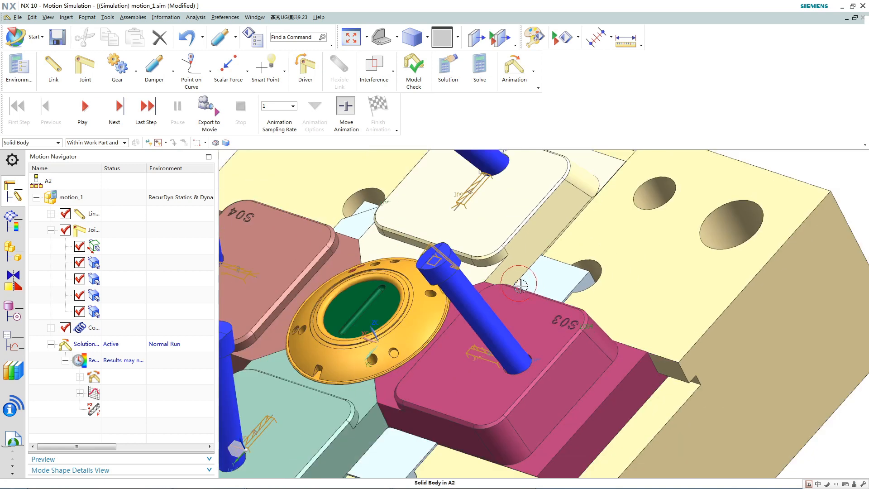
{"action": "middle_click_drag", "start_coordinate": [474, 285], "coordinate": [503, 284]}
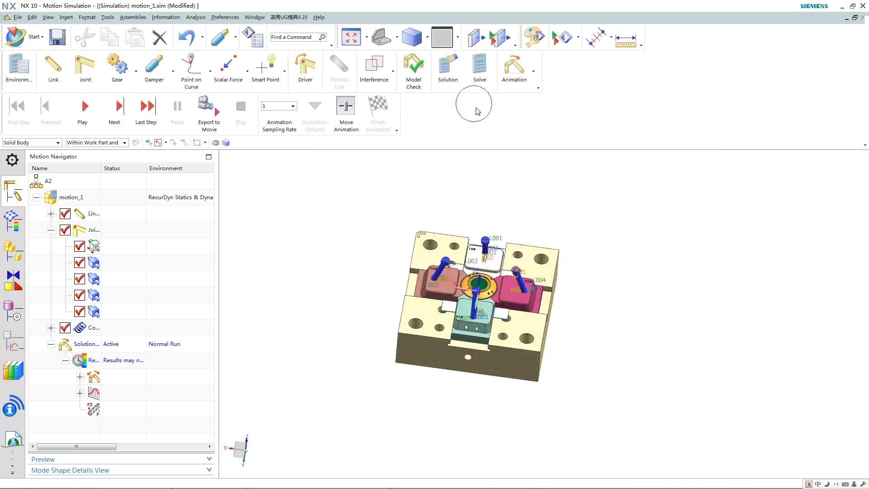
{"action": "left_click", "coordinate": [480, 75]}
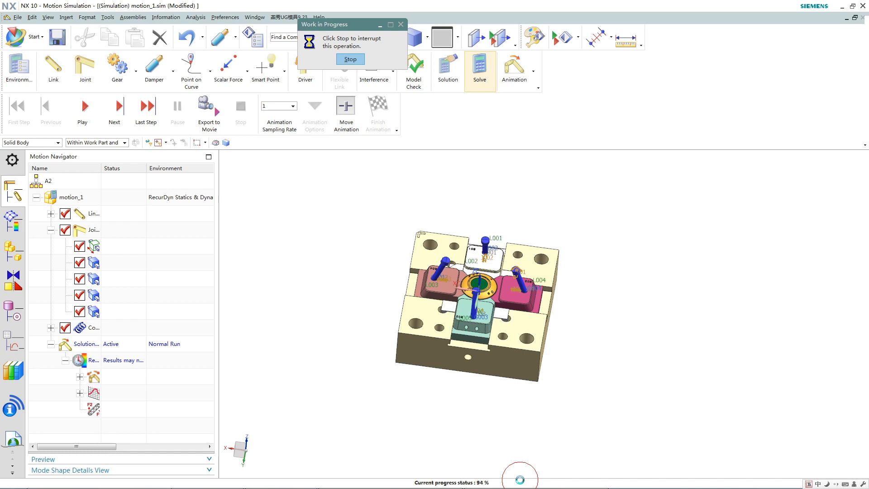
{"action": "left_click", "coordinate": [514, 68]}
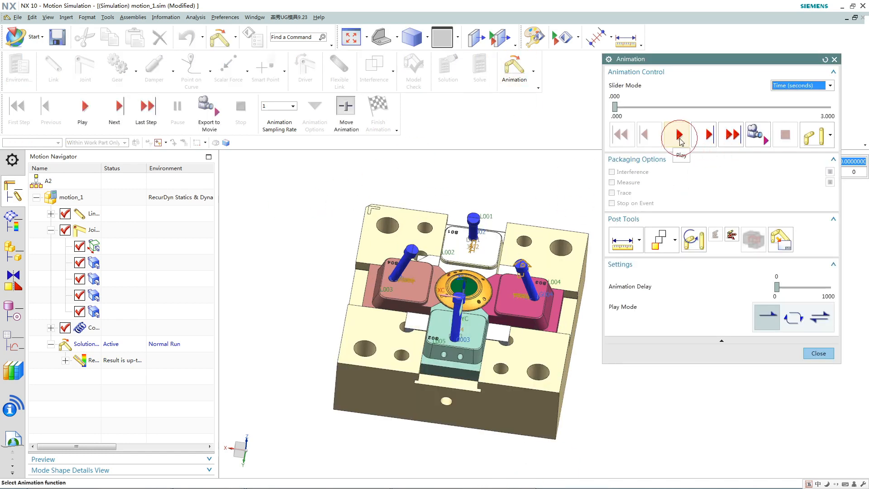
{"action": "left_click", "coordinate": [680, 136]}
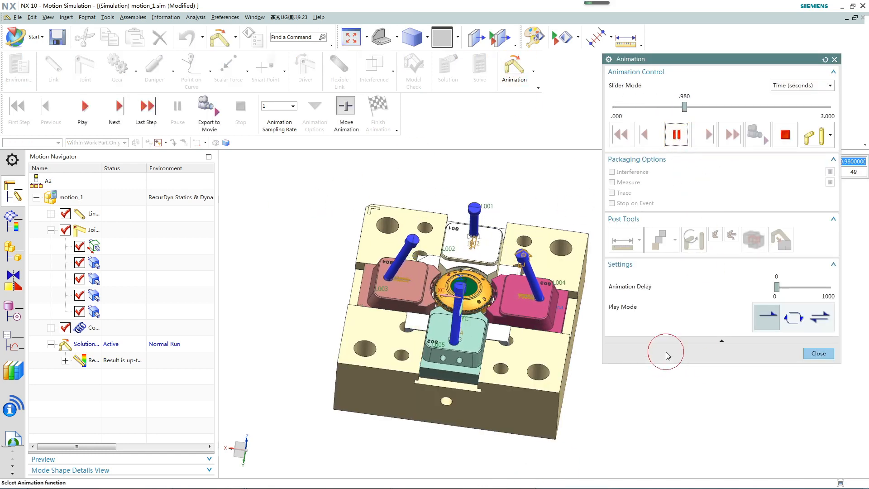